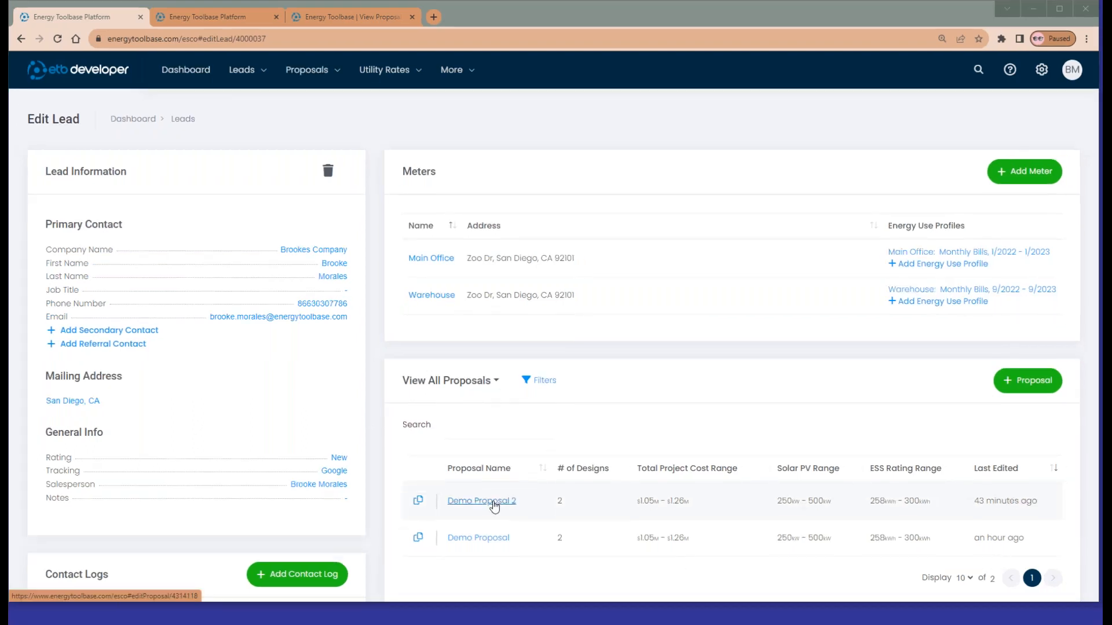
Open Demo Proposal 2 from the lead's proposals and check its proposal information
left_click(494, 506)
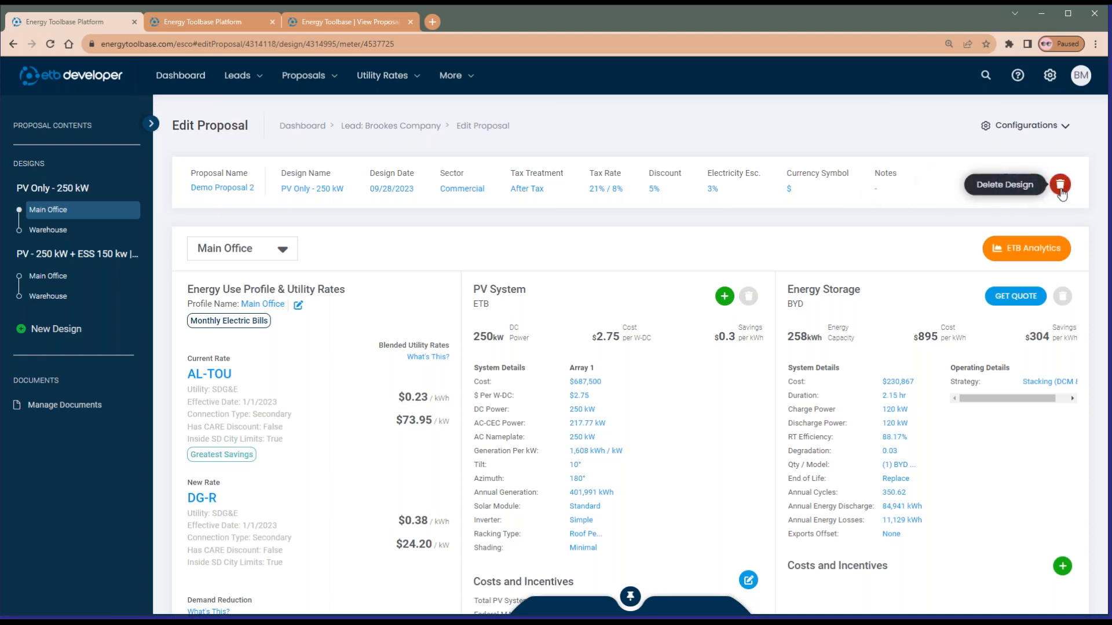
left_click(222, 188)
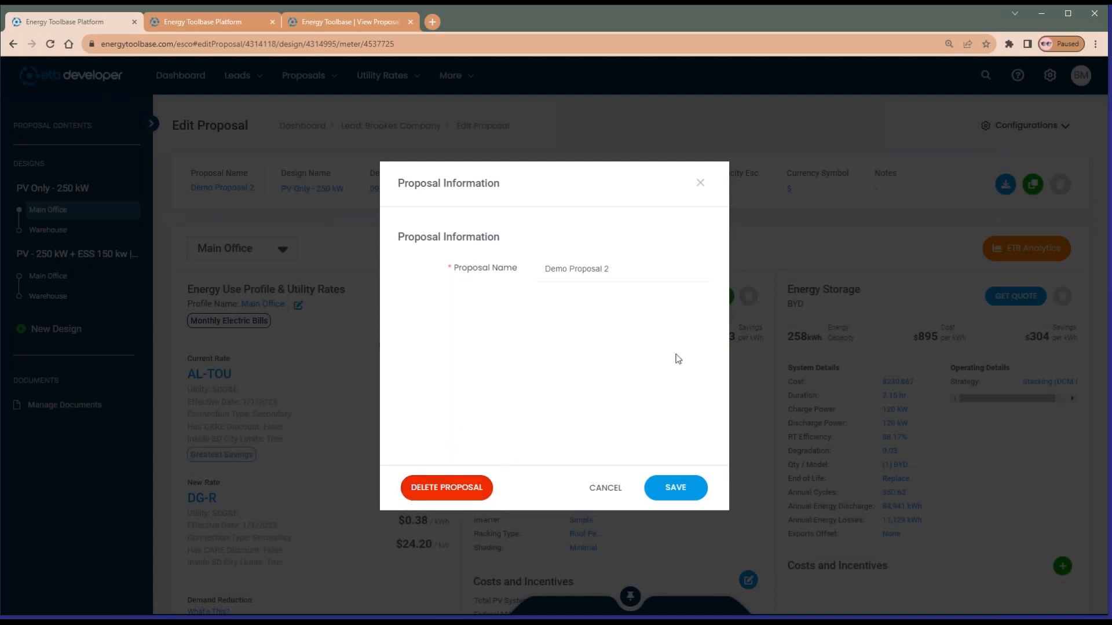
left_click(700, 182)
Examine the Main Office rates, PV system, energy storage, costs and incentives, and transactions of the PV Only - 250 kW design
scroll(827, 294, "down", 2)
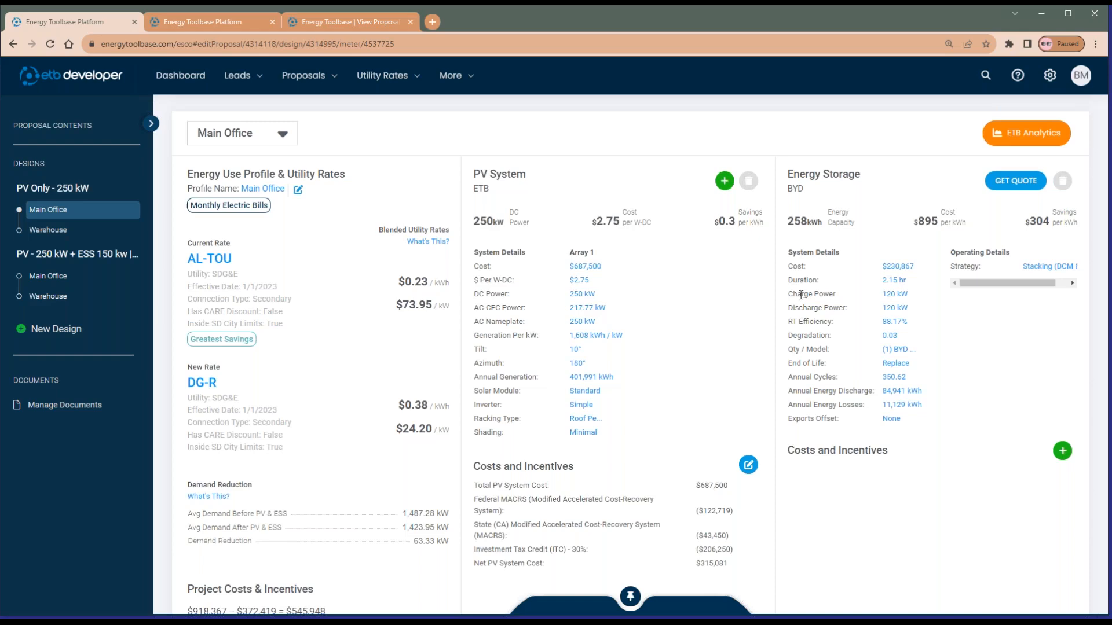
scroll(784, 305, "down", 2)
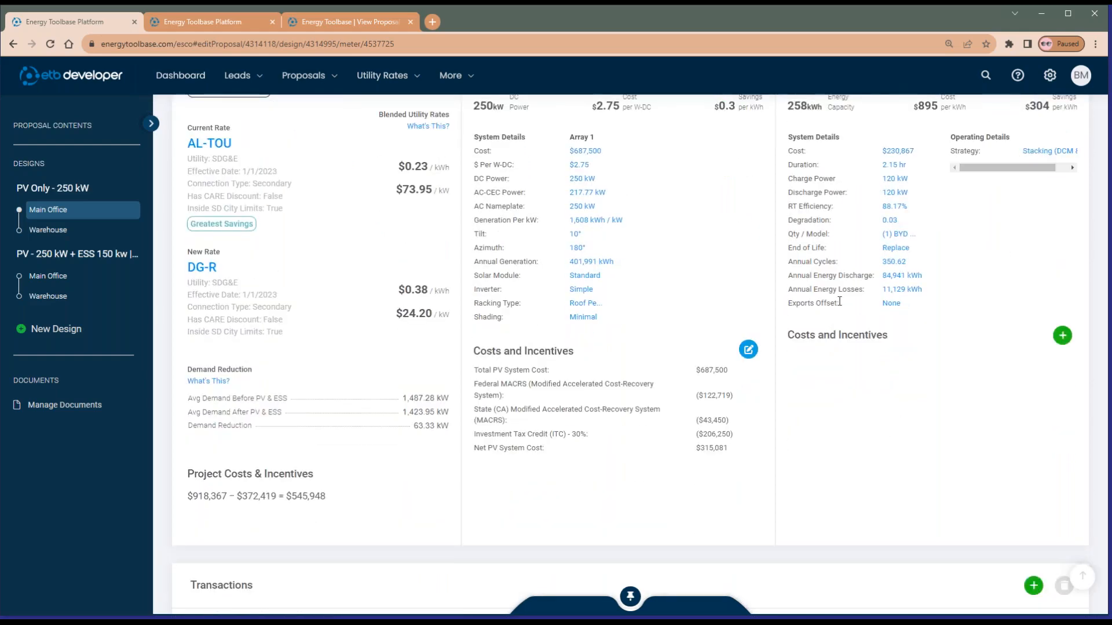
scroll(840, 306, "down", 4)
scroll(843, 307, "down", 1)
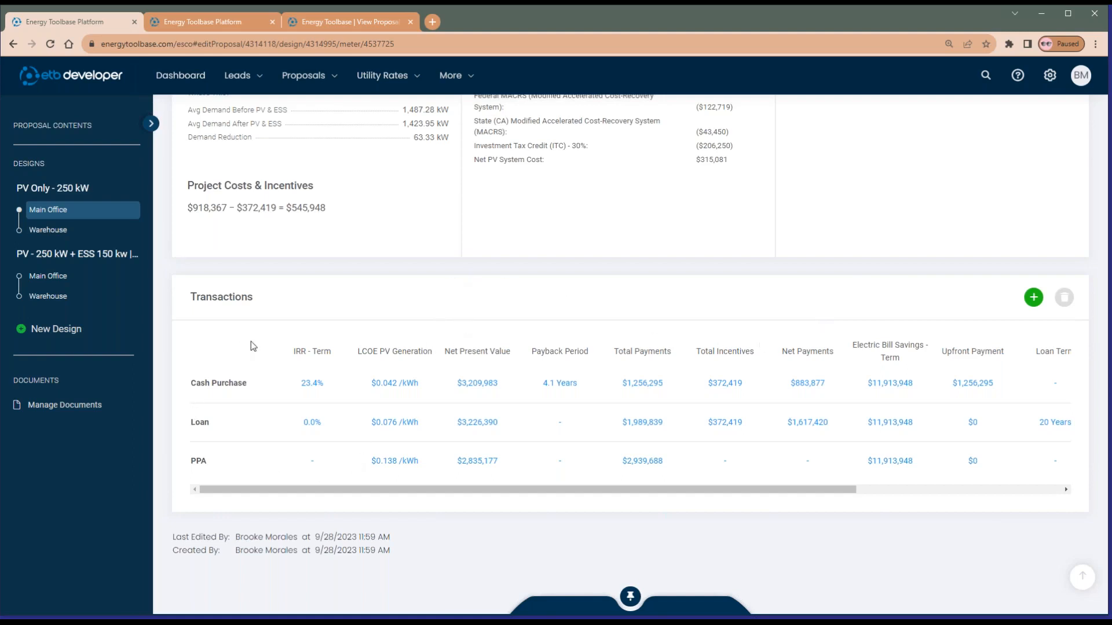
scroll(468, 339, "up", 3)
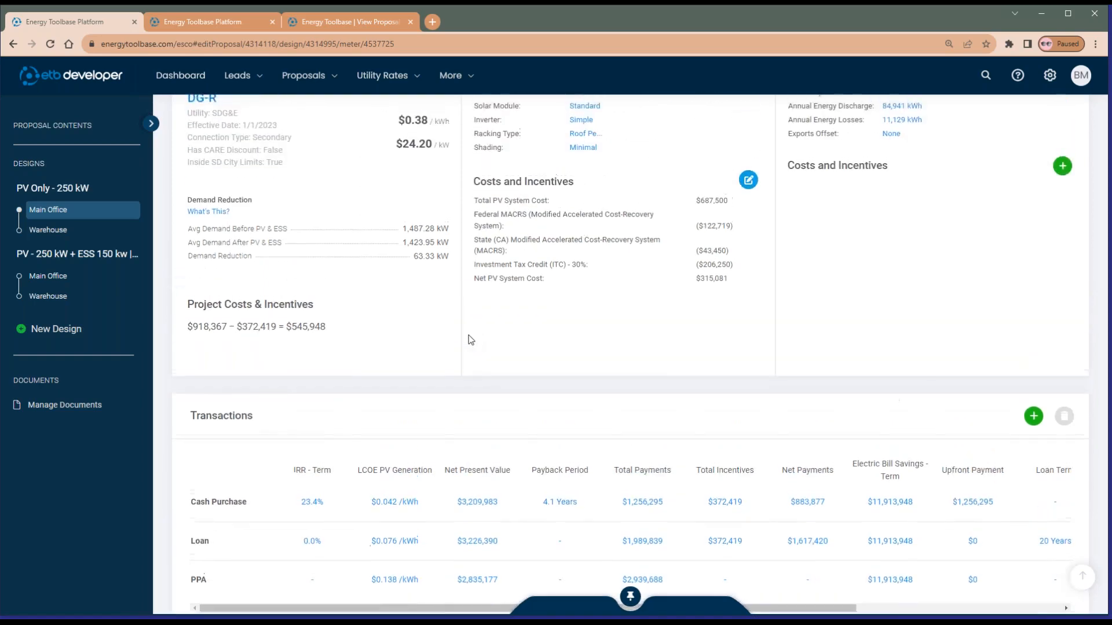
scroll(468, 339, "up", 6)
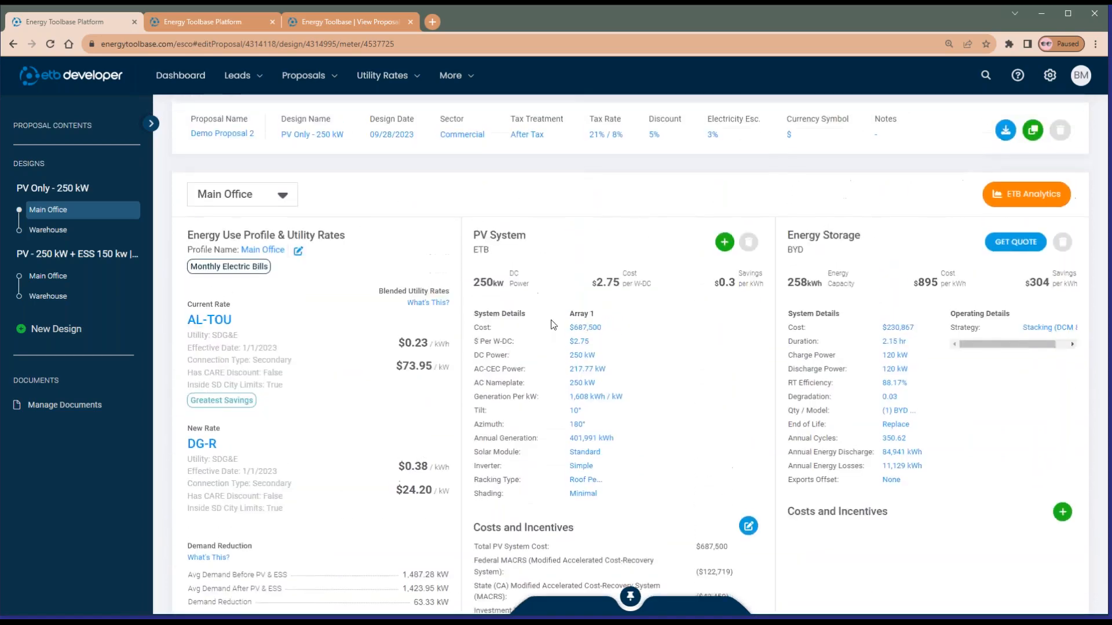
scroll(553, 325, "down", 5)
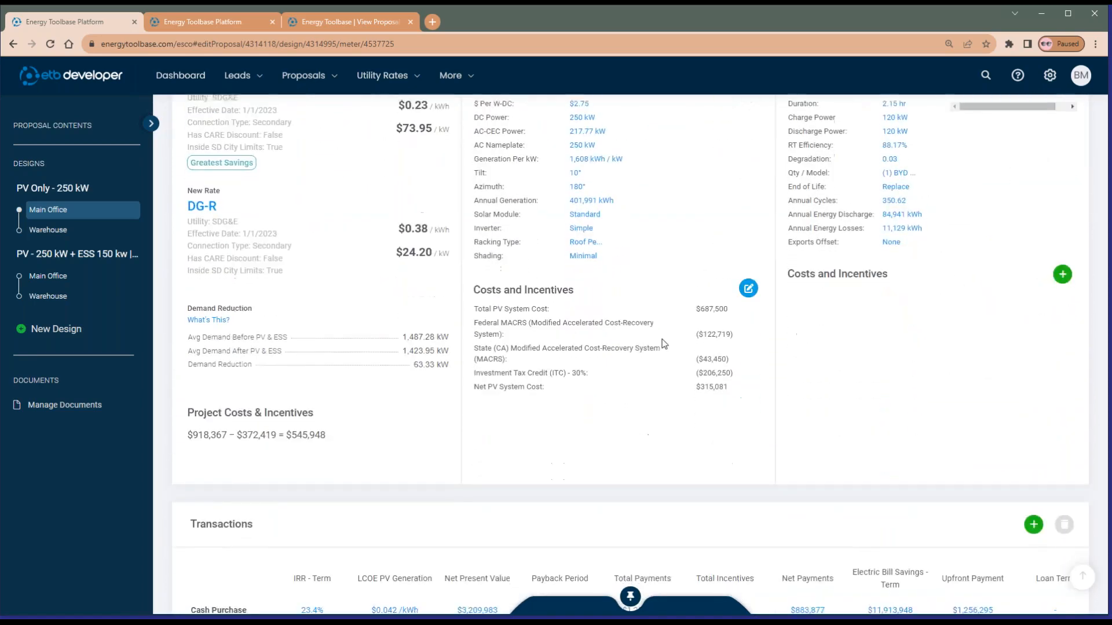
scroll(849, 515, "down", 5)
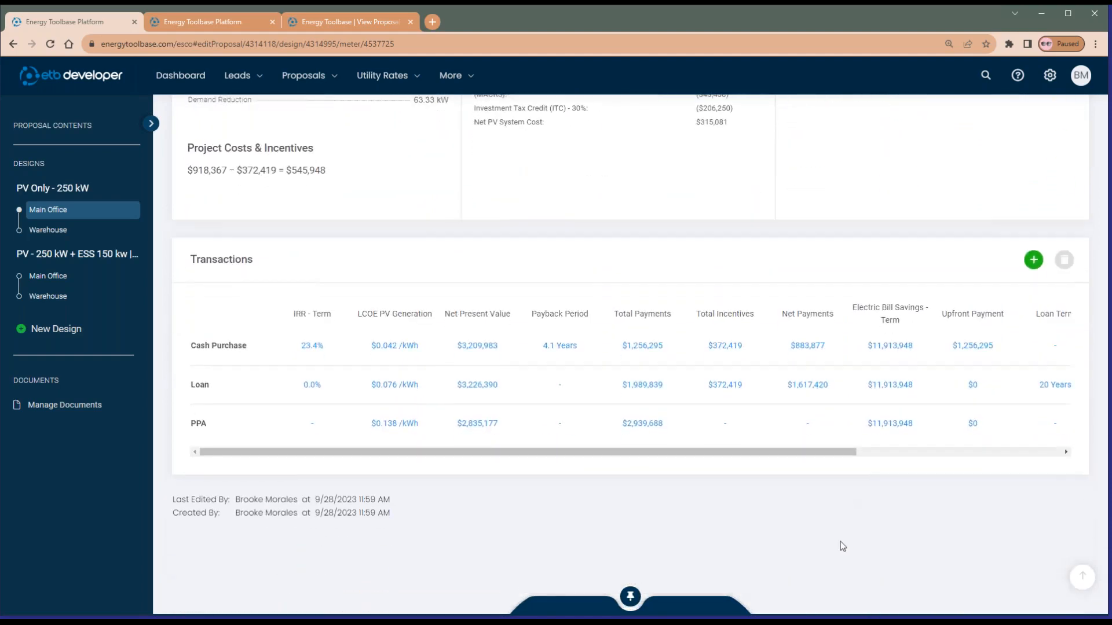
scroll(829, 533, "up", 10)
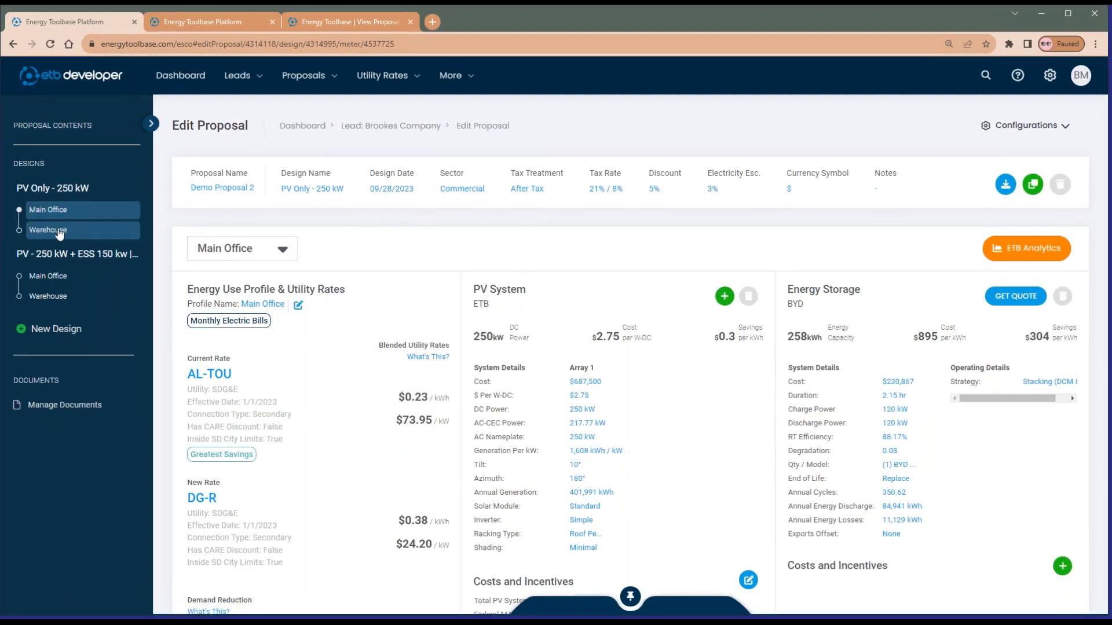
View the Warehouse and Main Office meters of the PV Only - 250 kW design, and open the PV + ESS design
left_click(56, 230)
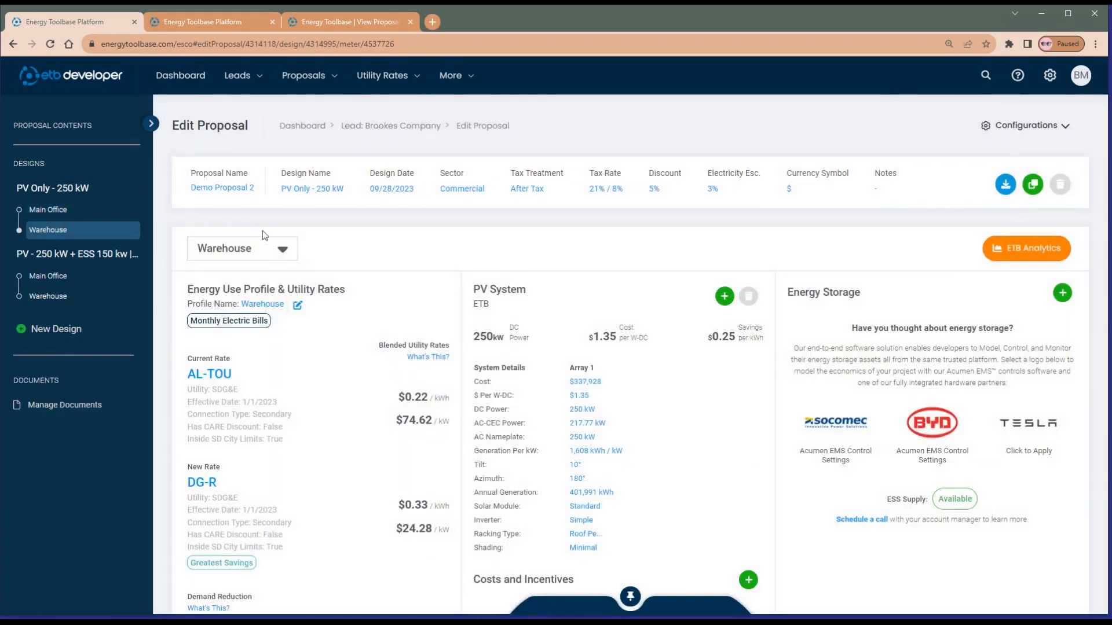
left_click(283, 255)
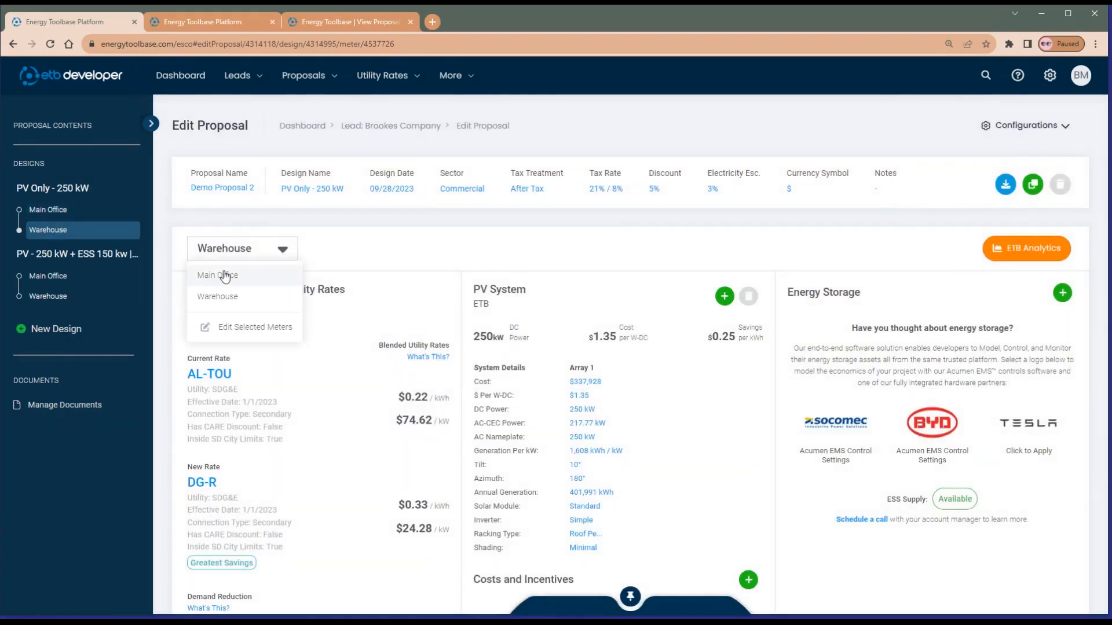
left_click(382, 245)
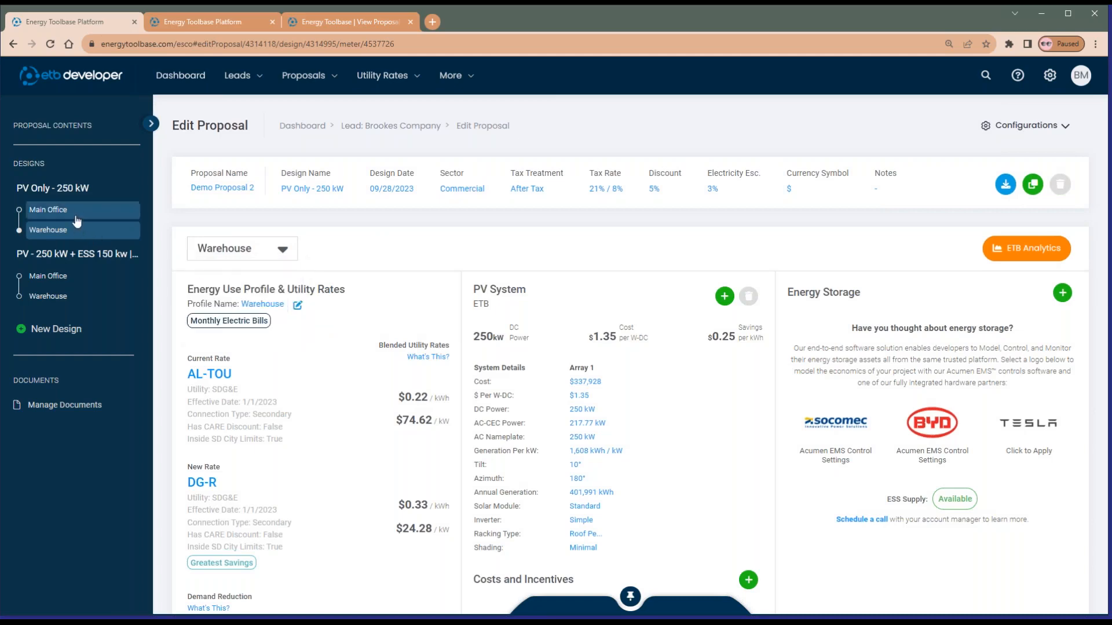
left_click(75, 214)
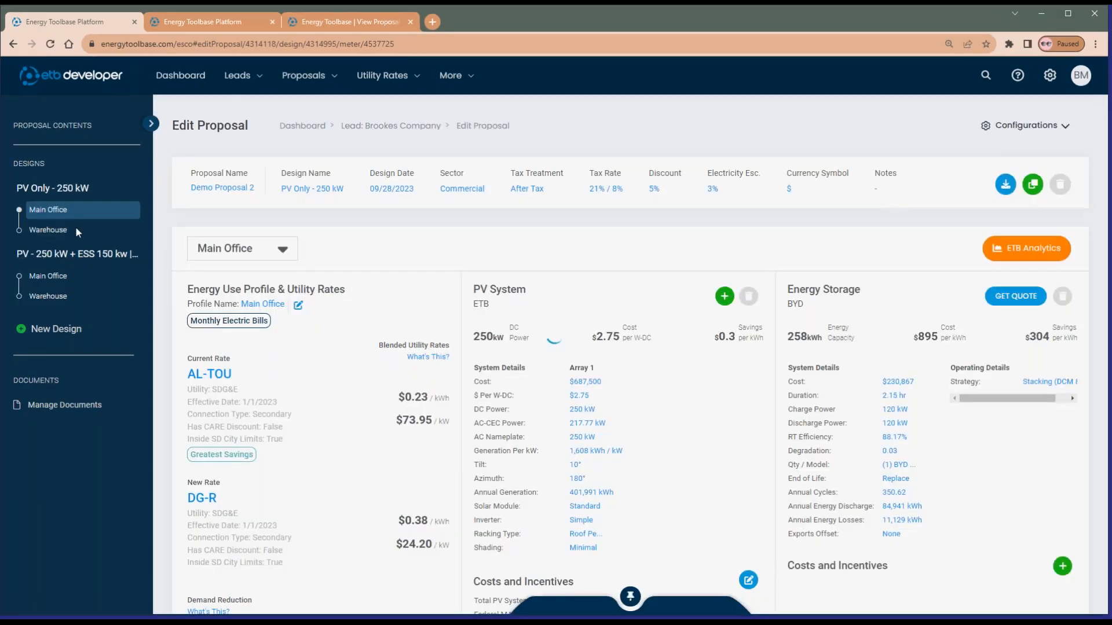
left_click(82, 254)
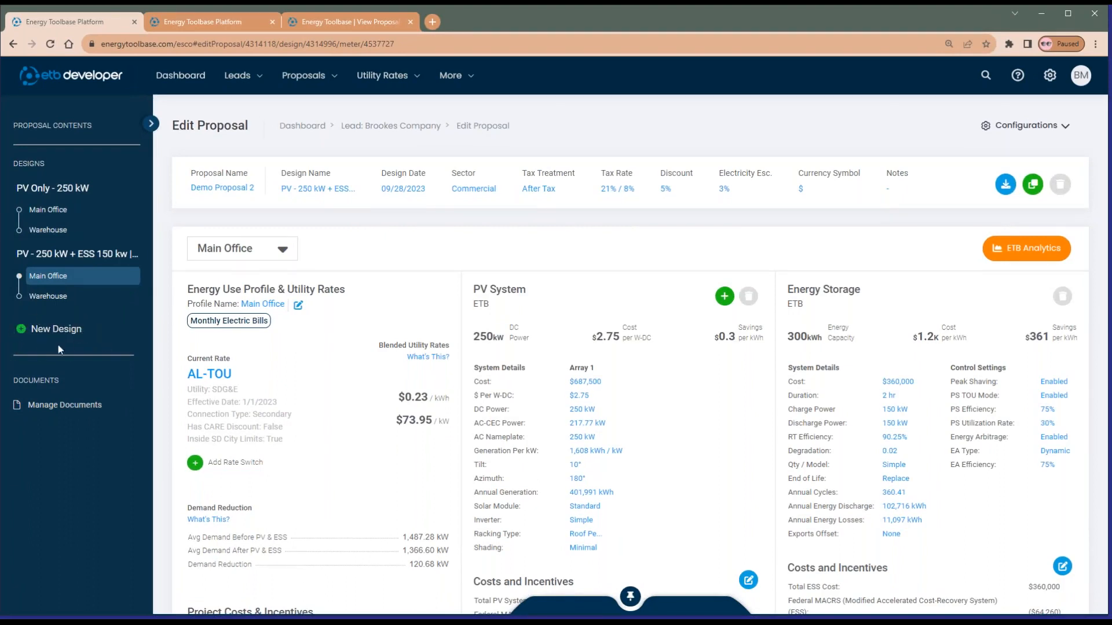
View the name and configuration fields for creating a new design, and leave the form without saving
left_click(72, 333)
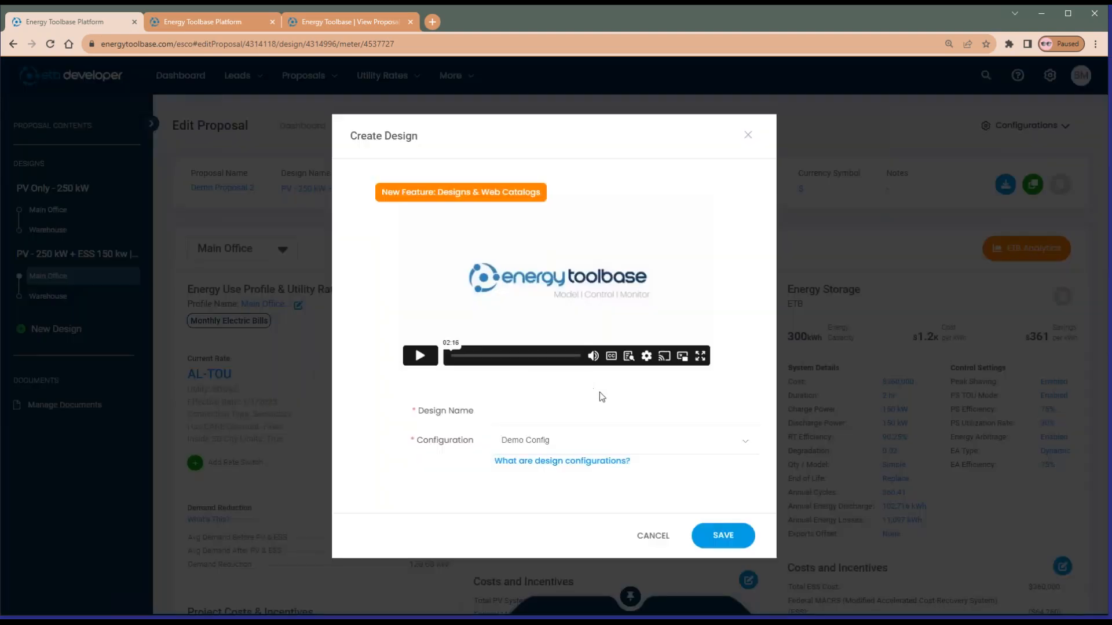
left_click(550, 405)
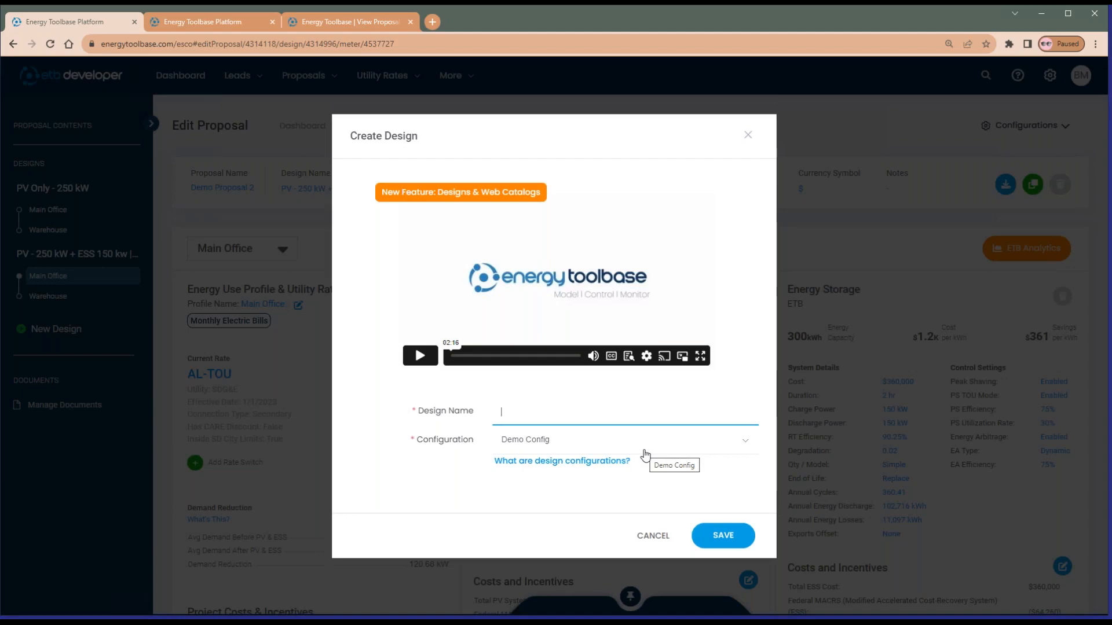
left_click(660, 538)
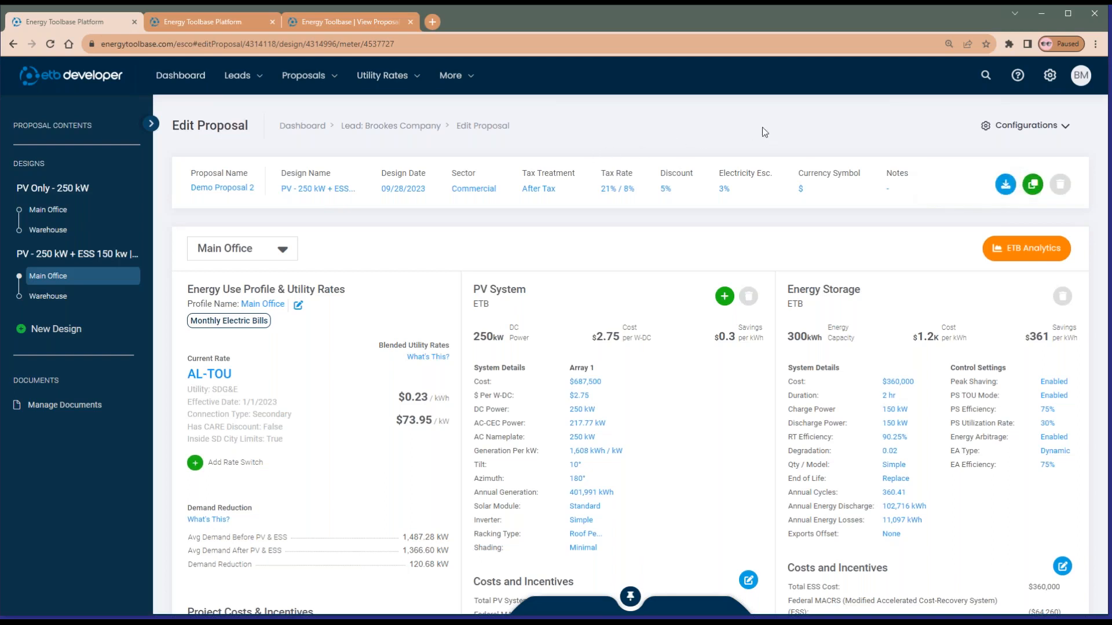
Go to the proposal's document management and start adding an ETB Document Gallery document to the PV Only - 250 kW design
left_click(61, 407)
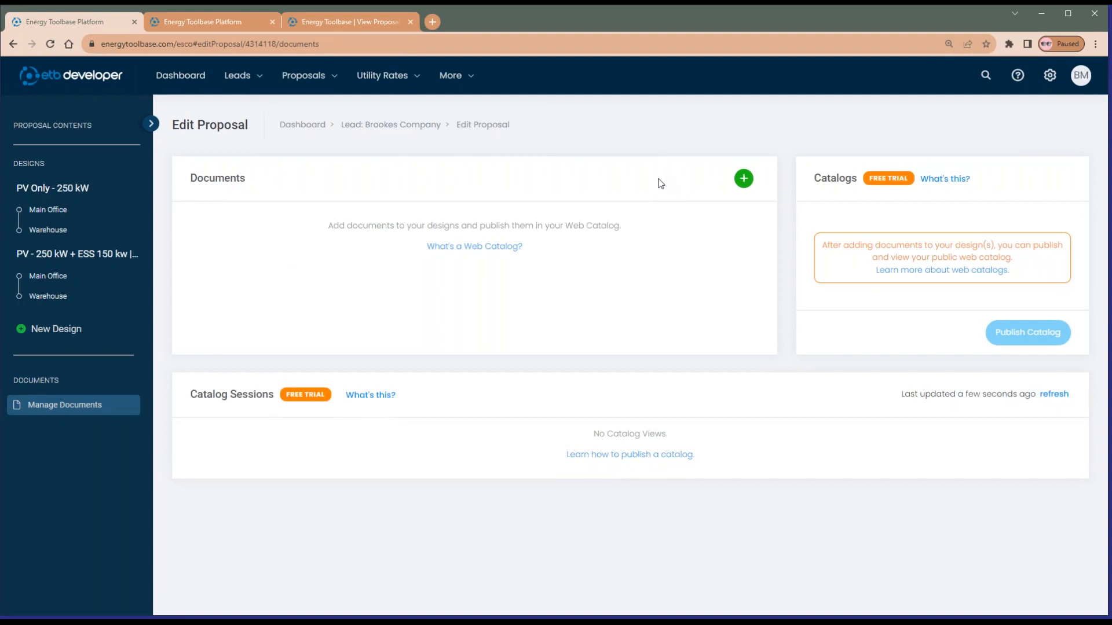
left_click(743, 179)
left_click(743, 179)
left_click(743, 180)
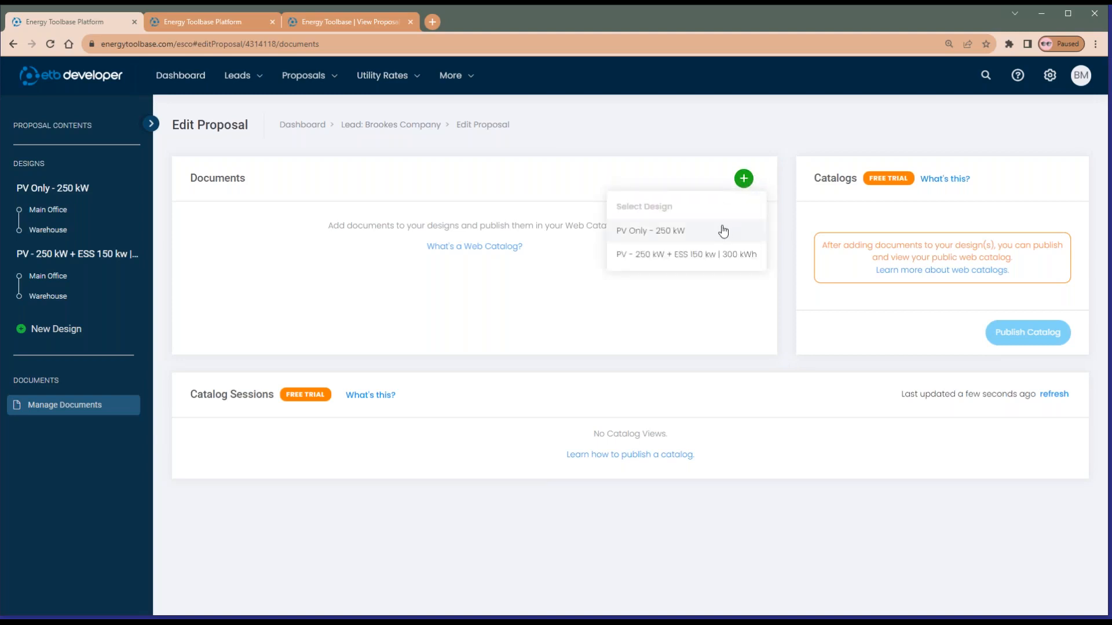
left_click(682, 233)
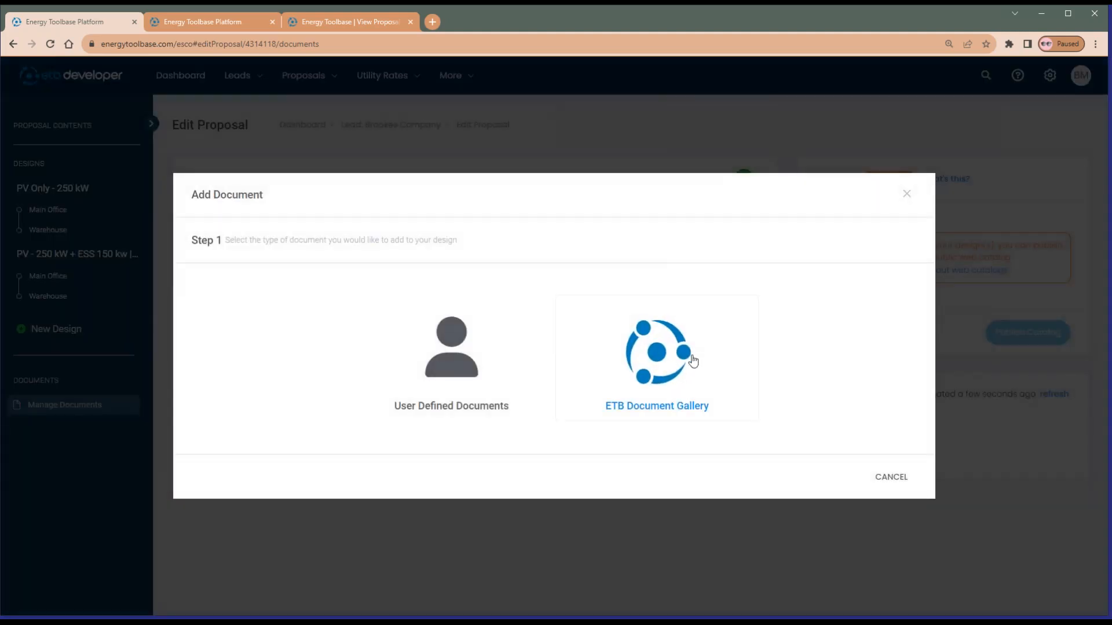
left_click(683, 380)
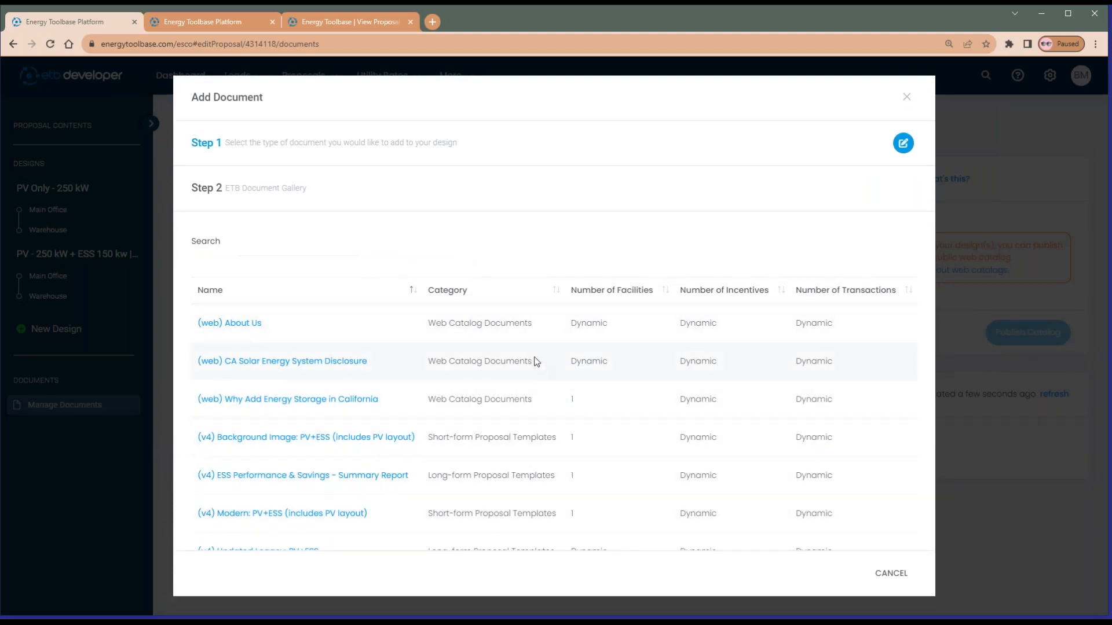
Sort the gallery by category in descending order and save the (web) PV+ESS Template as document PV Only - 250 kW
left_click_drag(429, 325, 550, 336)
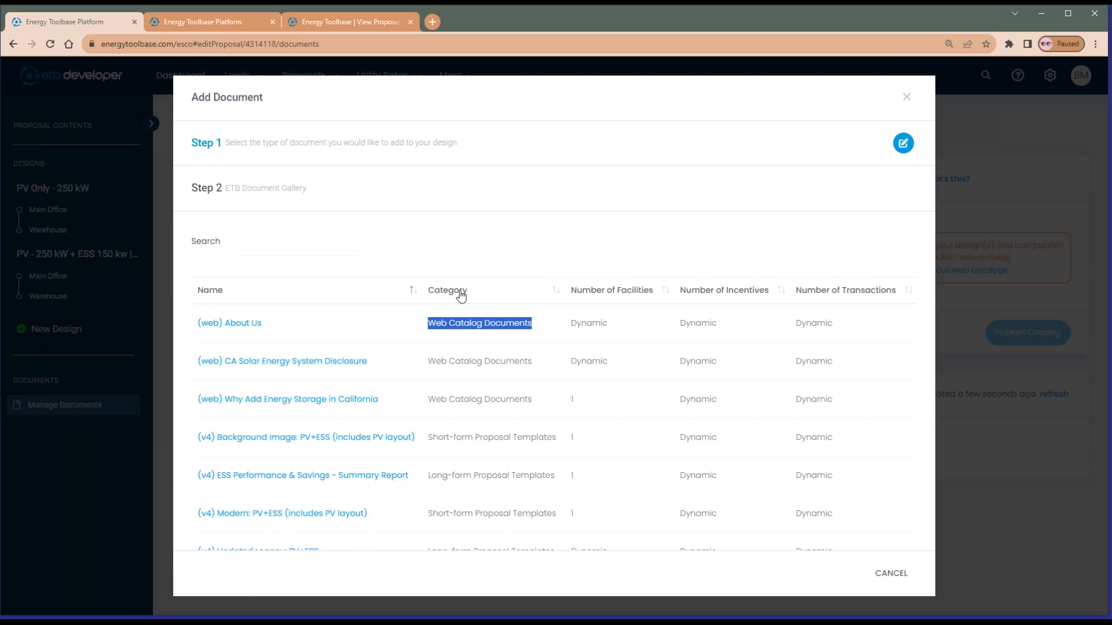
left_click(557, 291)
left_click(551, 294)
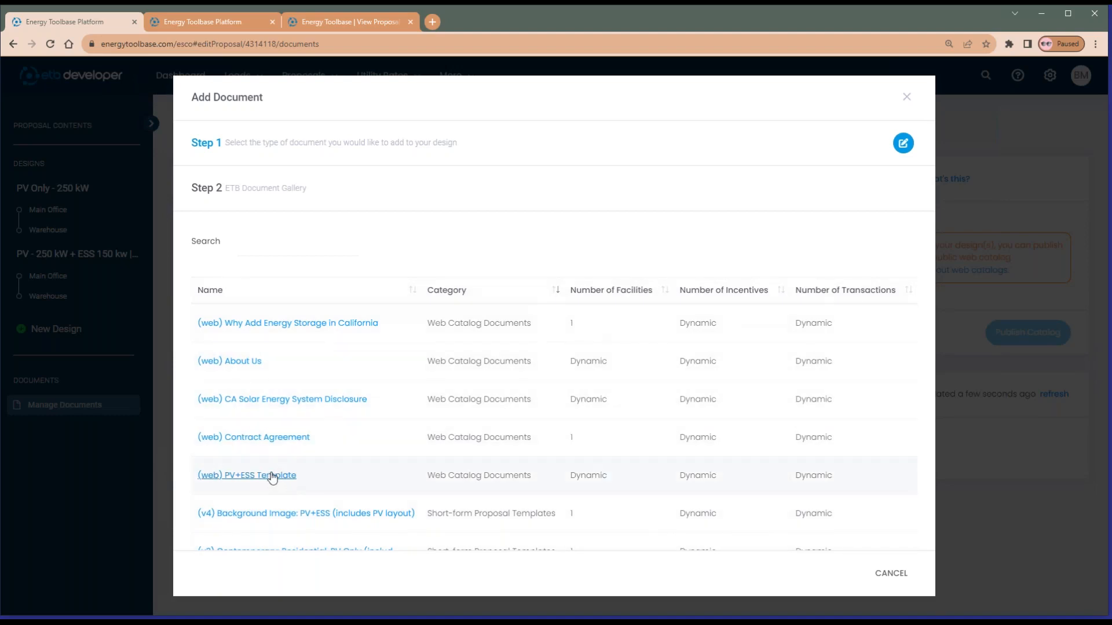
left_click(272, 476)
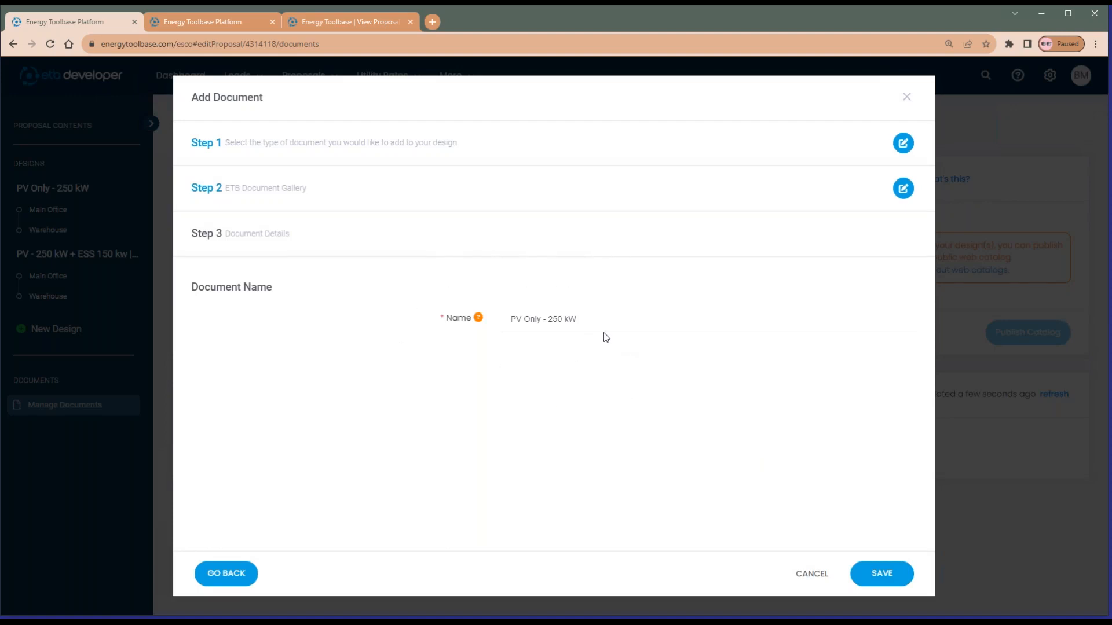
left_click(629, 317)
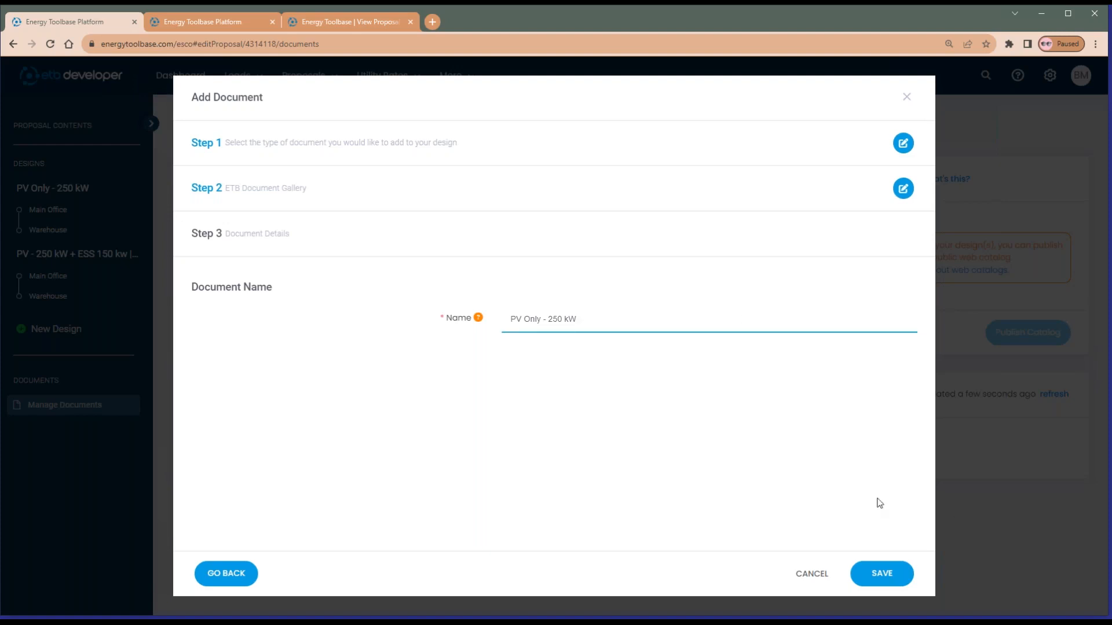
left_click(886, 576)
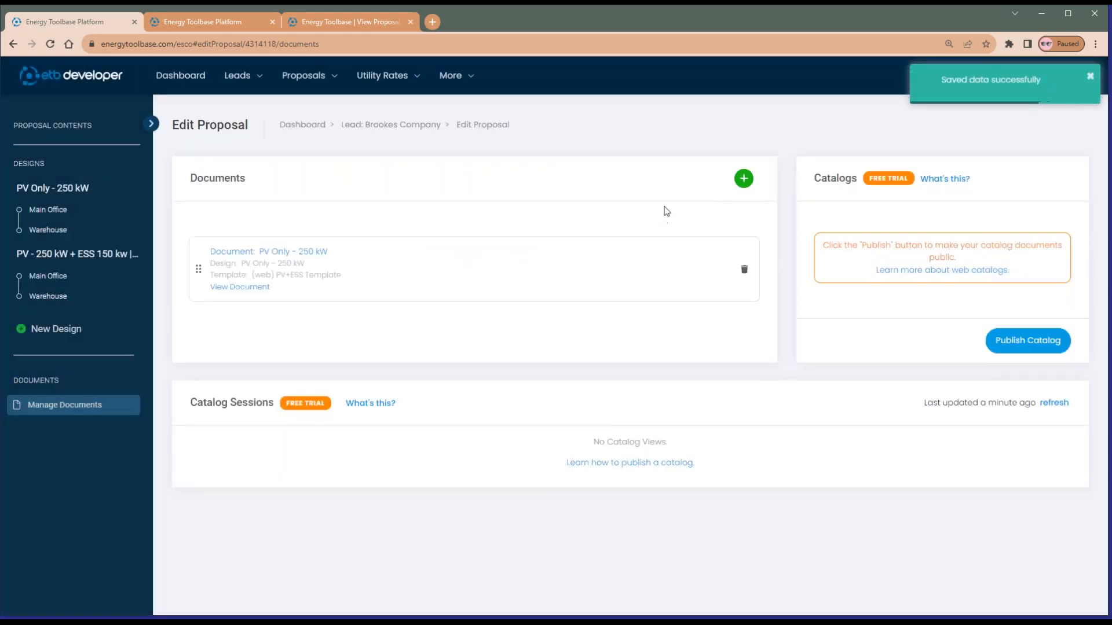
Add the (web) PV+ESS Template from the ETB Document Gallery to the PV - 250 kW + ESS 150 kw | 300 kWh design
left_click(743, 180)
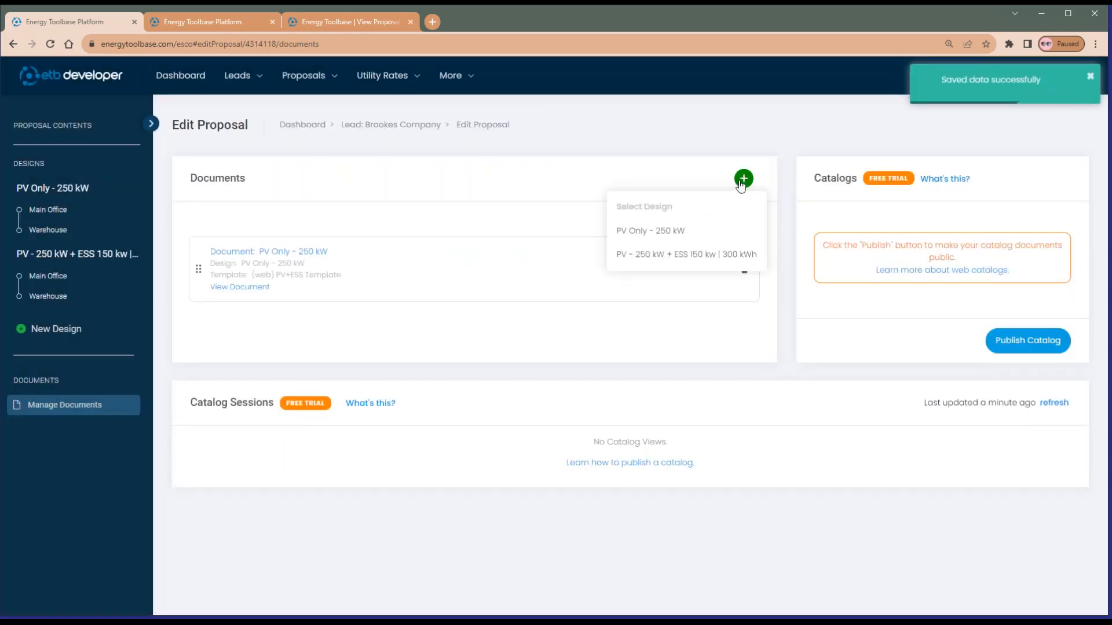
left_click(711, 254)
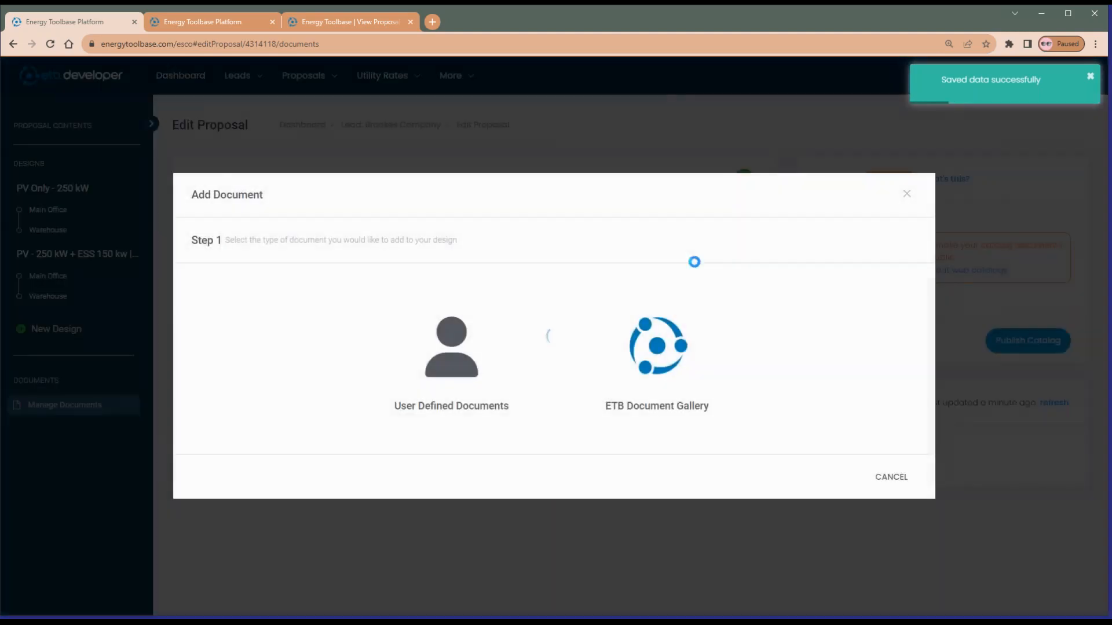
left_click(661, 377)
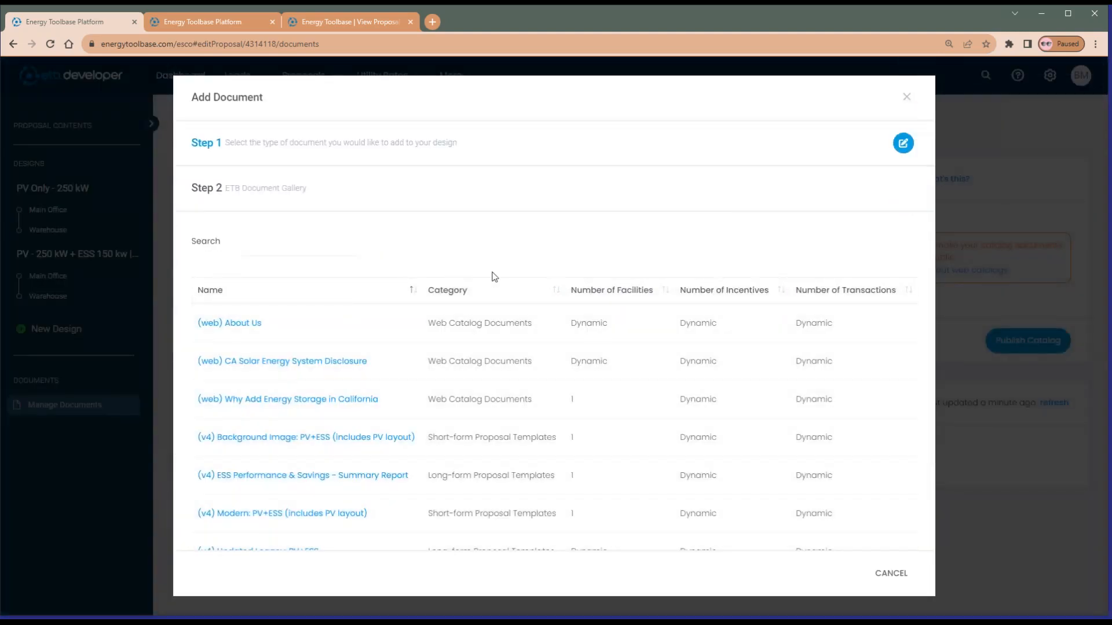
left_click(553, 290)
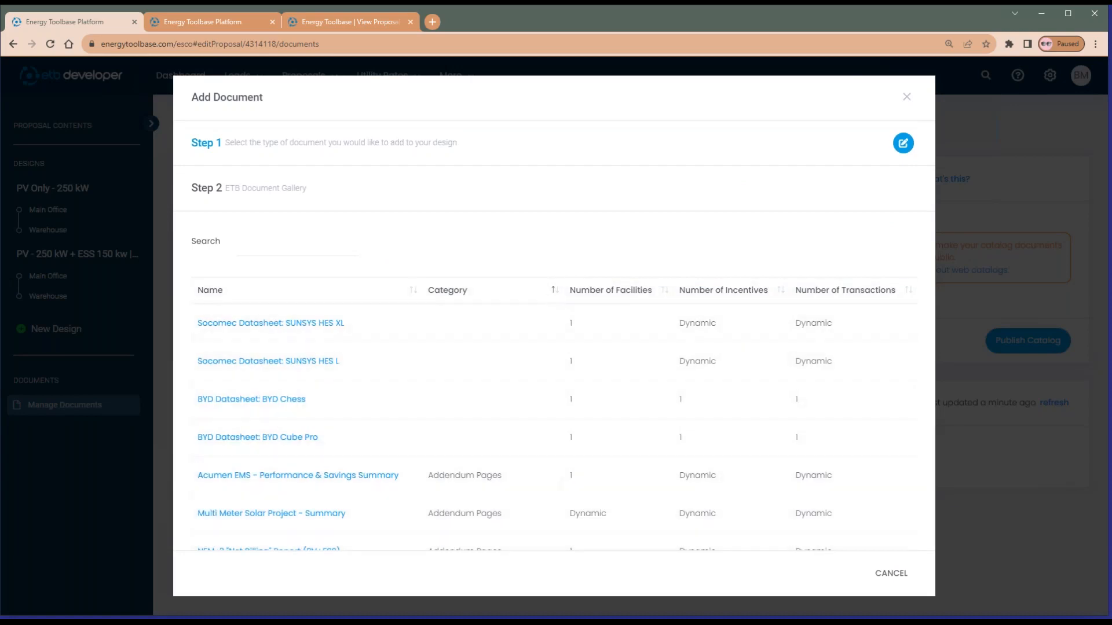
left_click(310, 479)
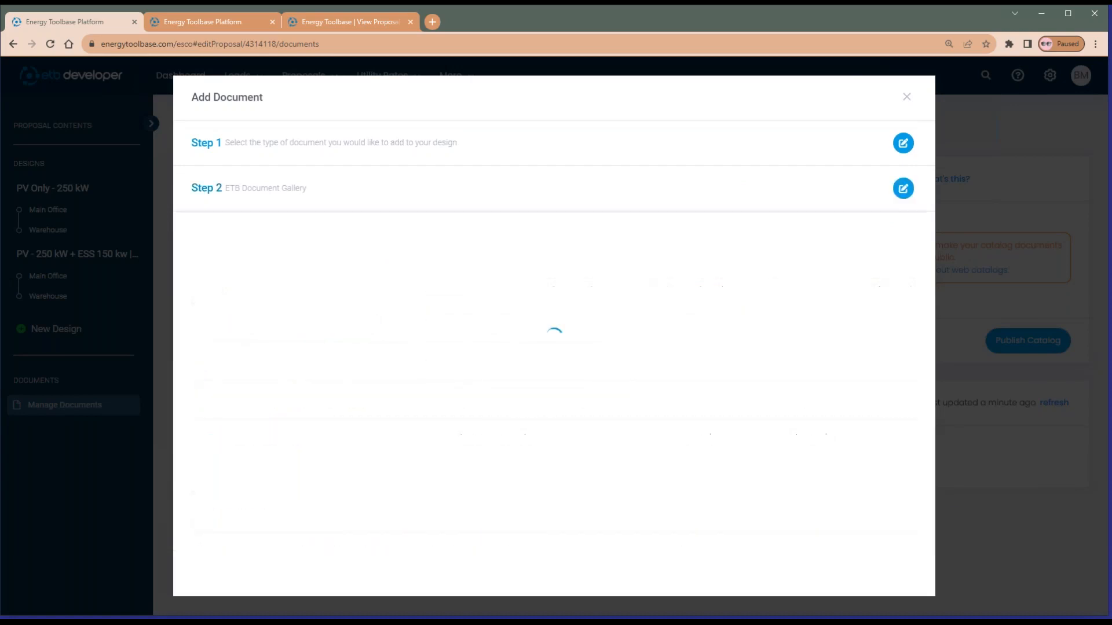
left_click(892, 574)
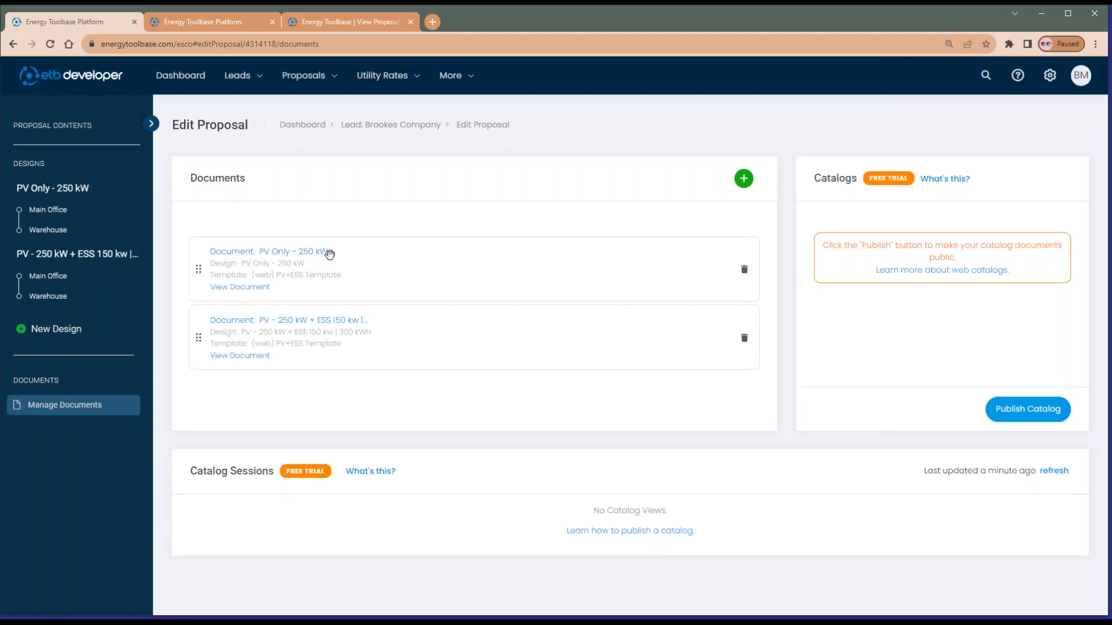
View the editable details of the PV Only - 250 kW document and leave them without saving
left_click(308, 261)
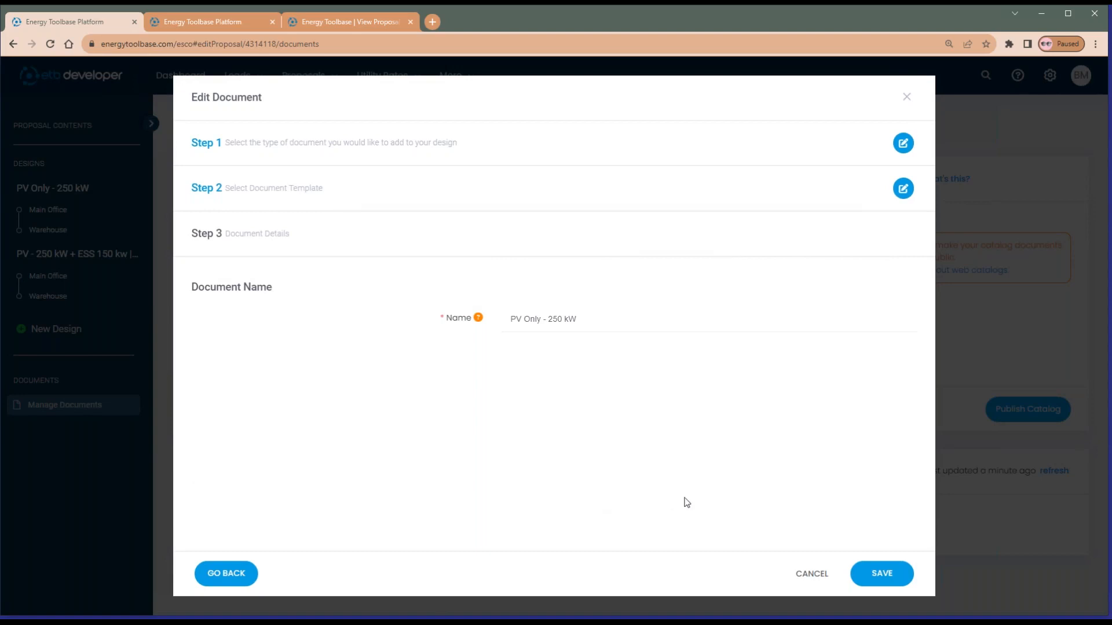
left_click(818, 580)
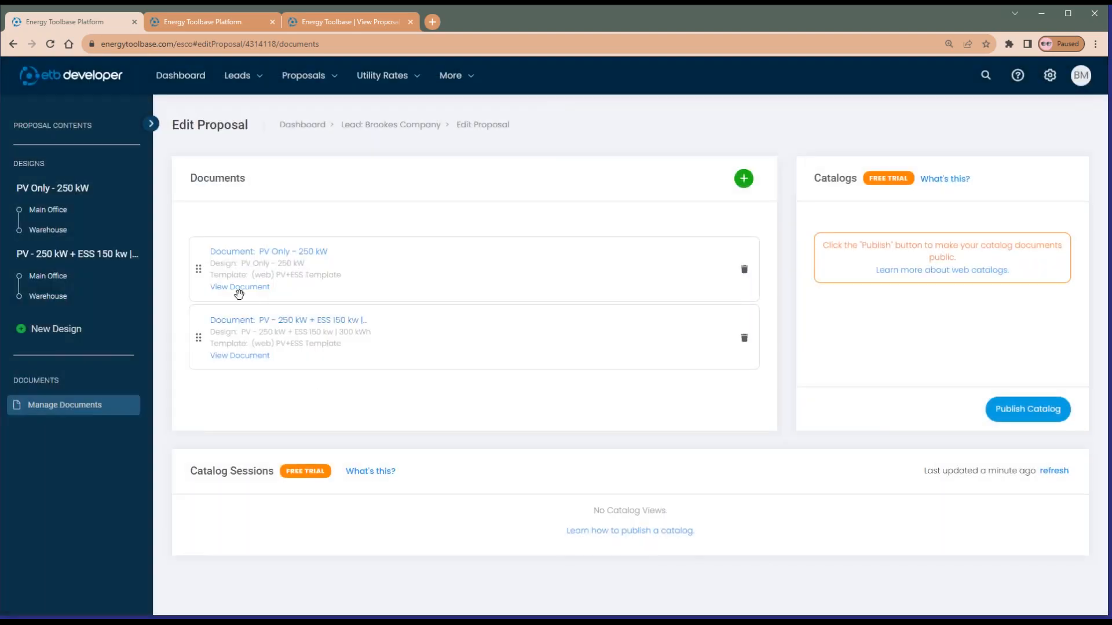
View the PV Only - 250 kW document and return to the proposal's document management through its design
left_click(259, 289)
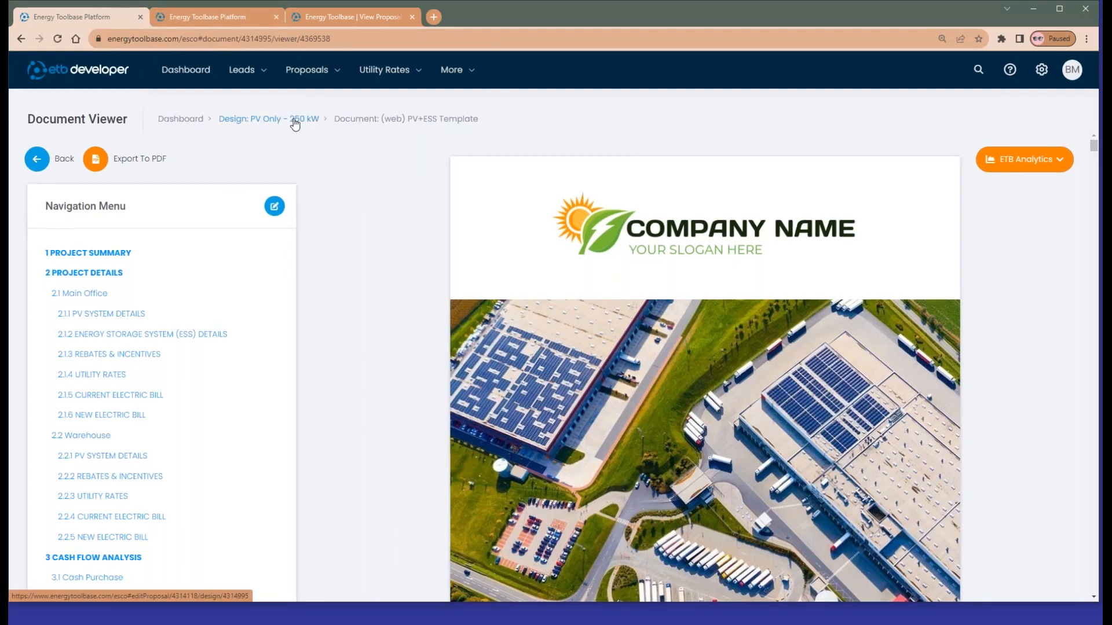
left_click(295, 124)
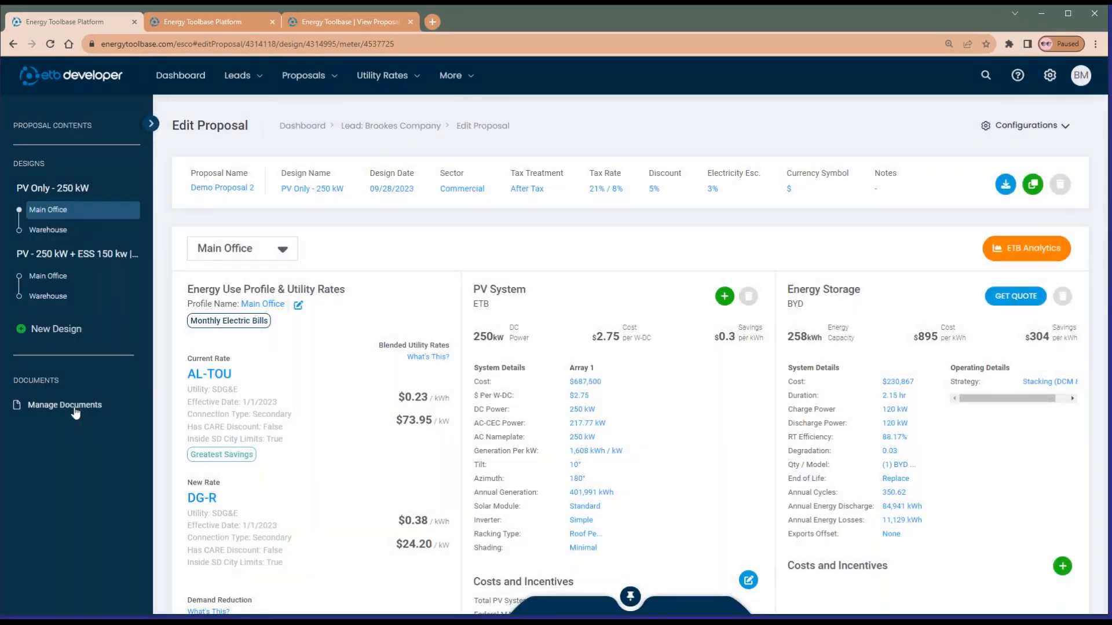
left_click(74, 408)
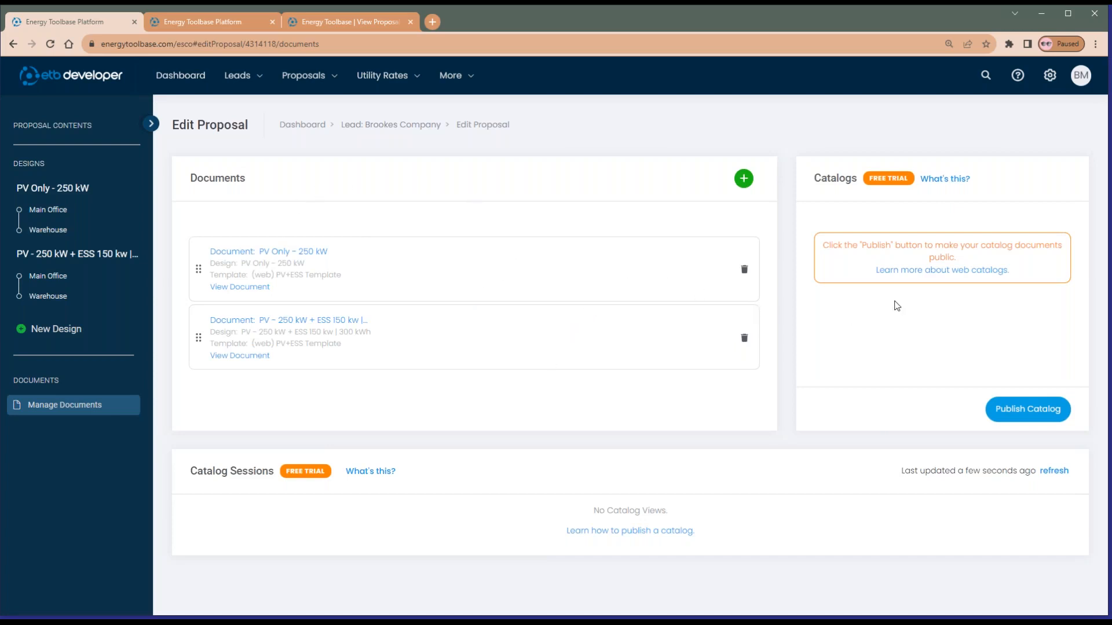
Publish the web catalog and open the live catalog in incognito mode
left_click(1019, 414)
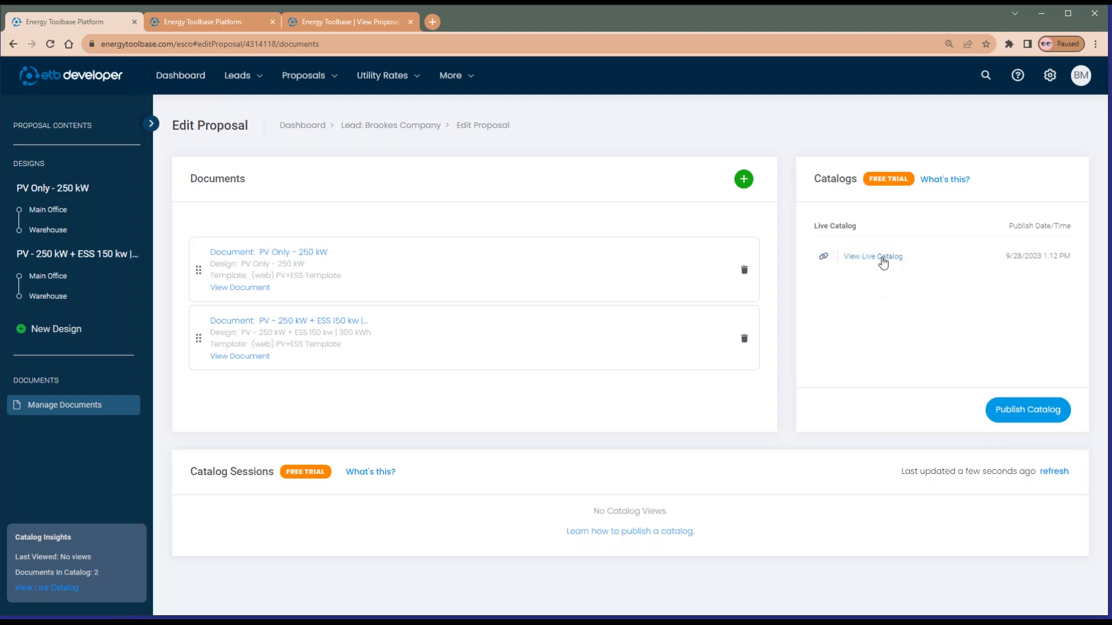
left_click(883, 258)
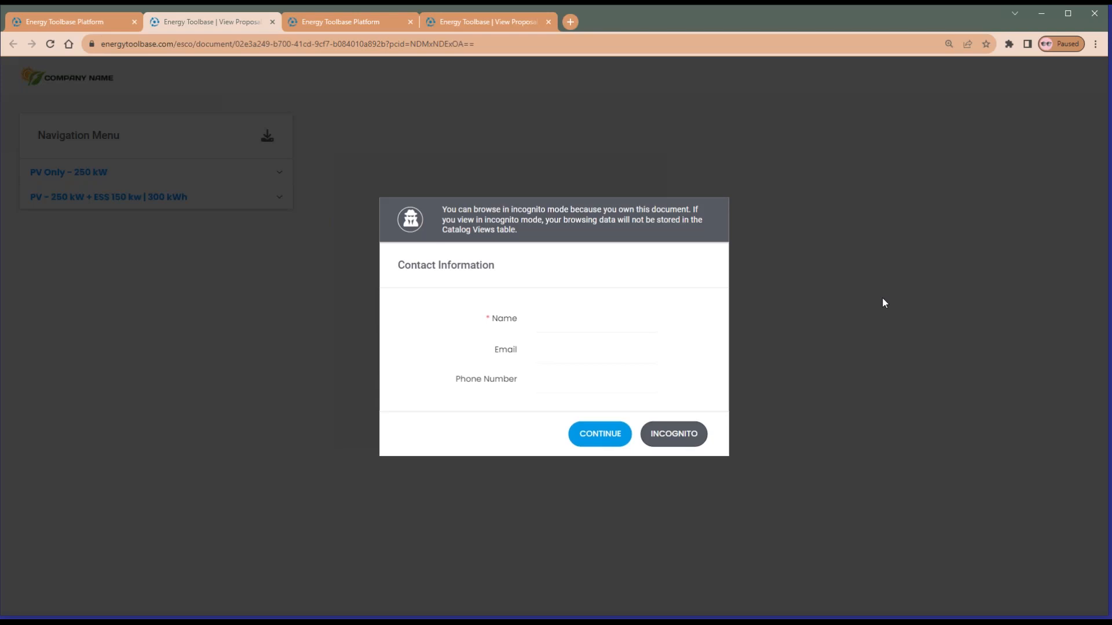
left_click(646, 315)
left_click(673, 438)
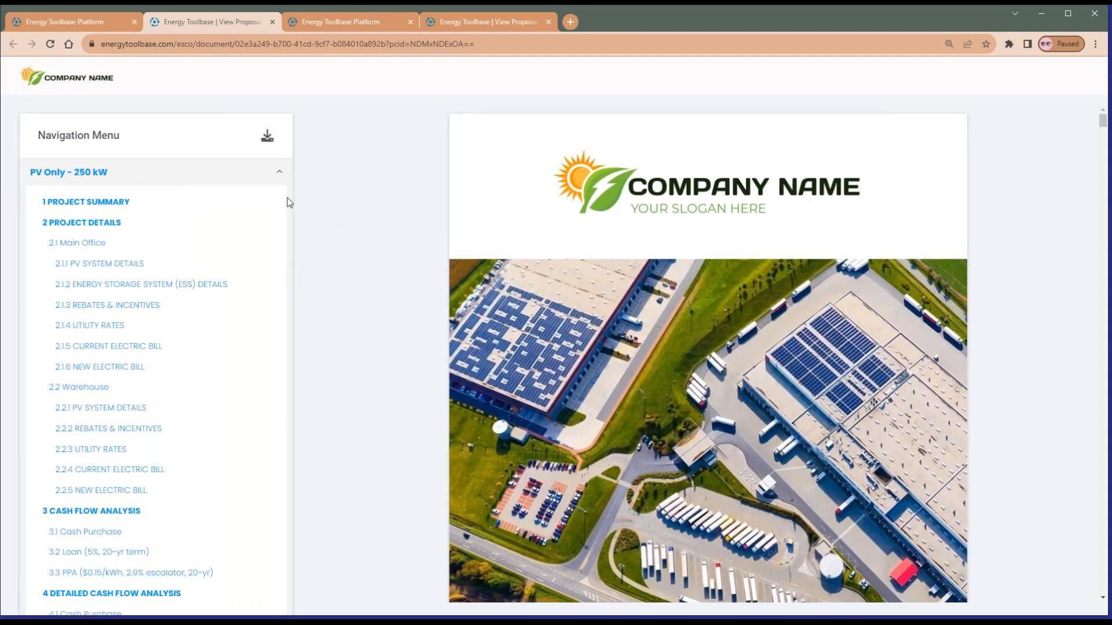
Examine the section lists of both design documents and the opening pages of the PV - 250 kW + ESS 150 kw | 300 kWh document
scroll(197, 207, "down", 1)
scroll(130, 211, "down", 2)
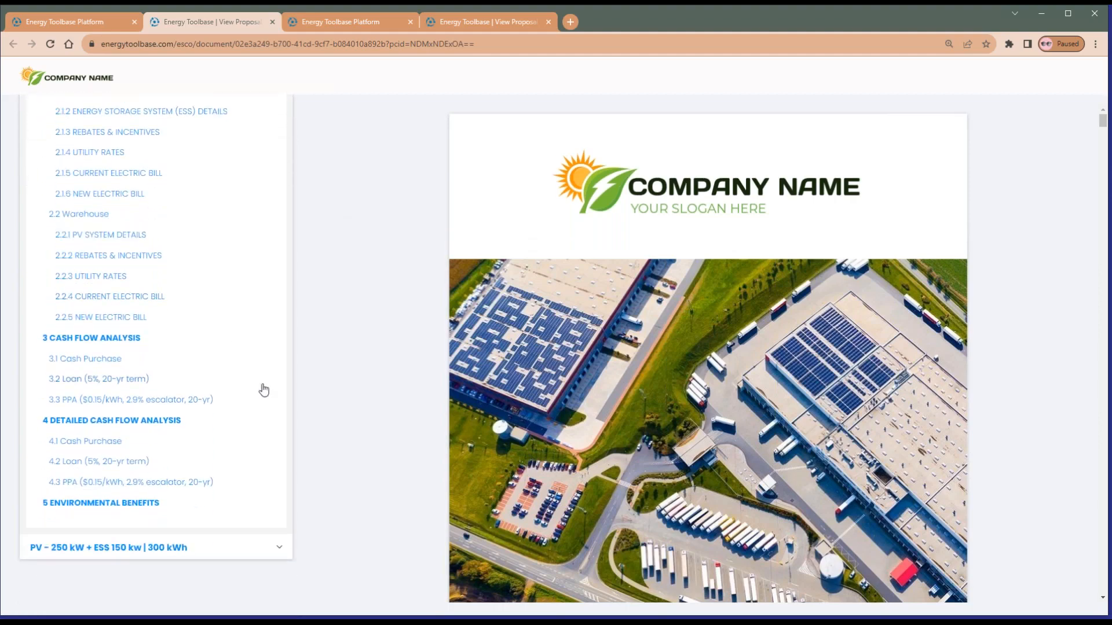
left_click(266, 552)
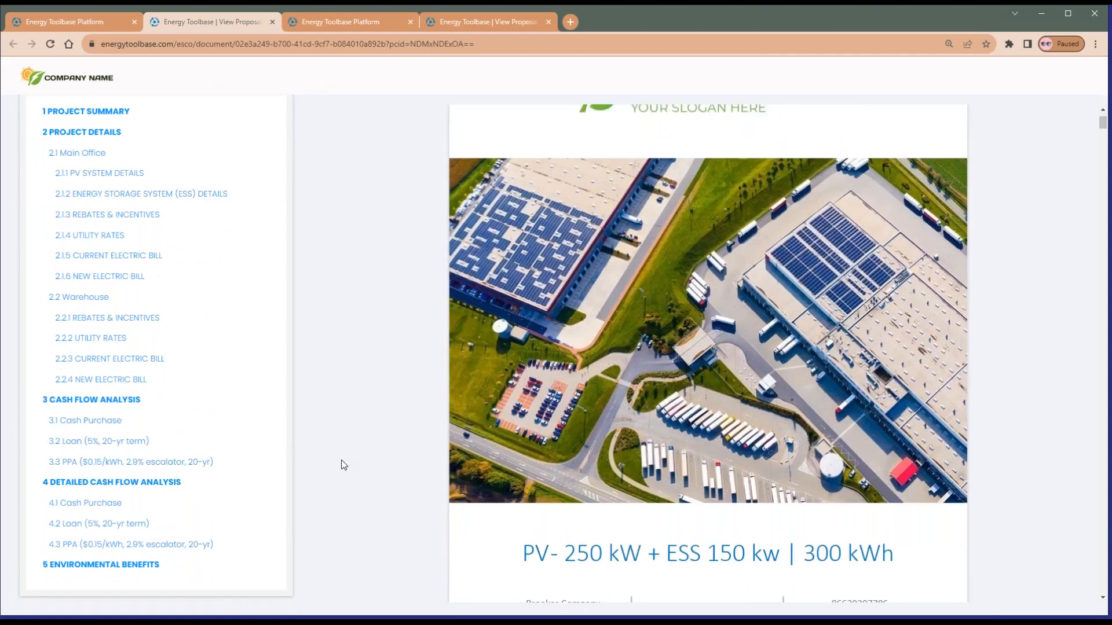
scroll(767, 318, "down", 4)
scroll(770, 346, "down", 15)
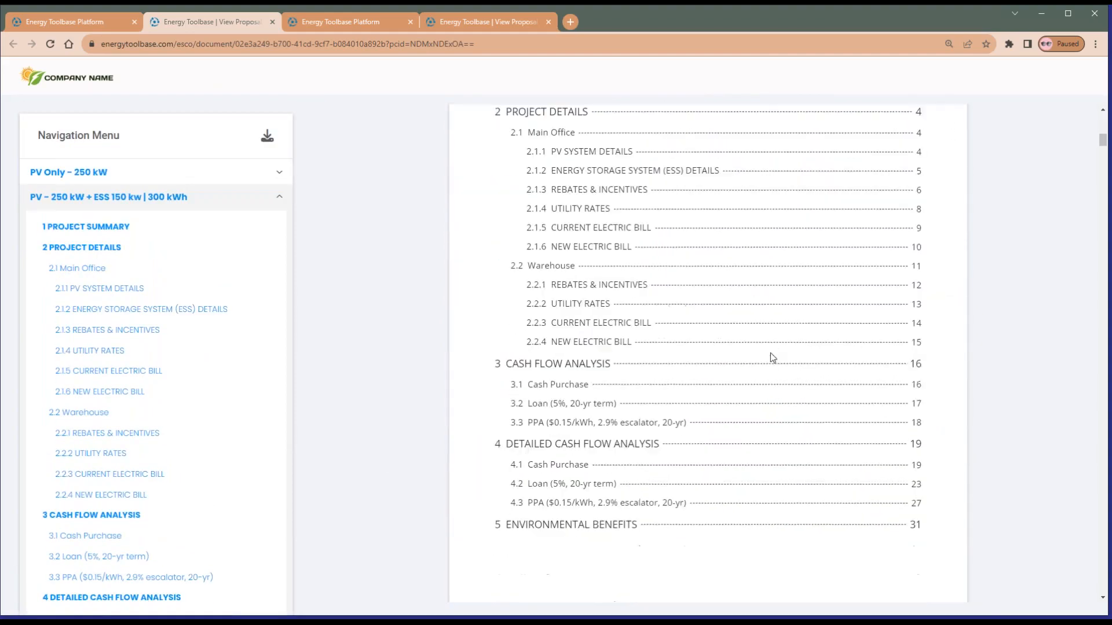
scroll(721, 359, "down", 1)
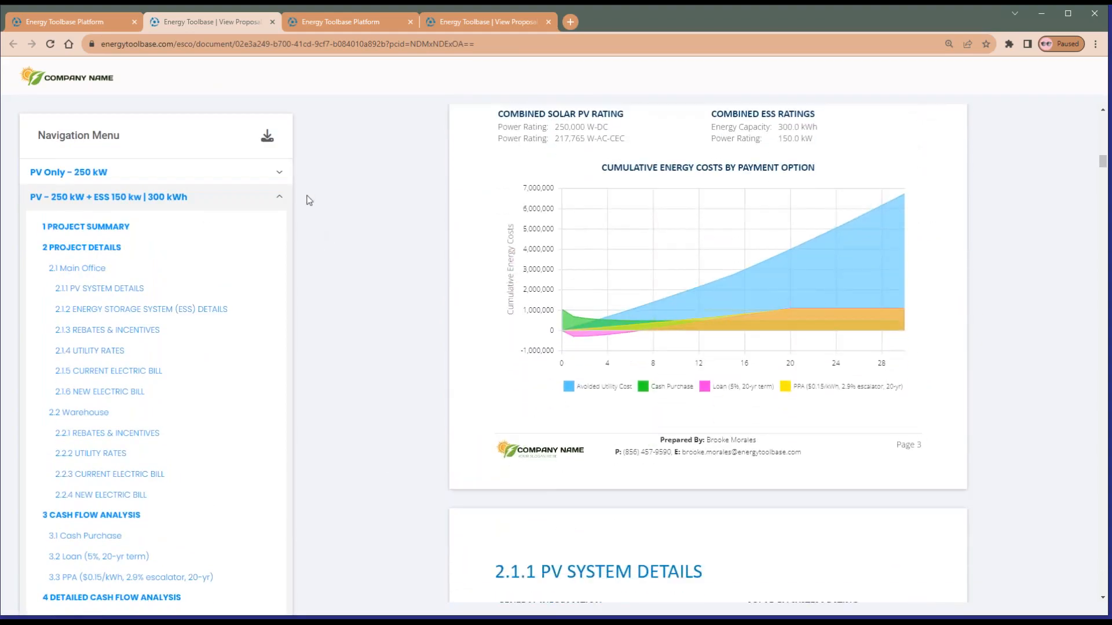
left_click(280, 199)
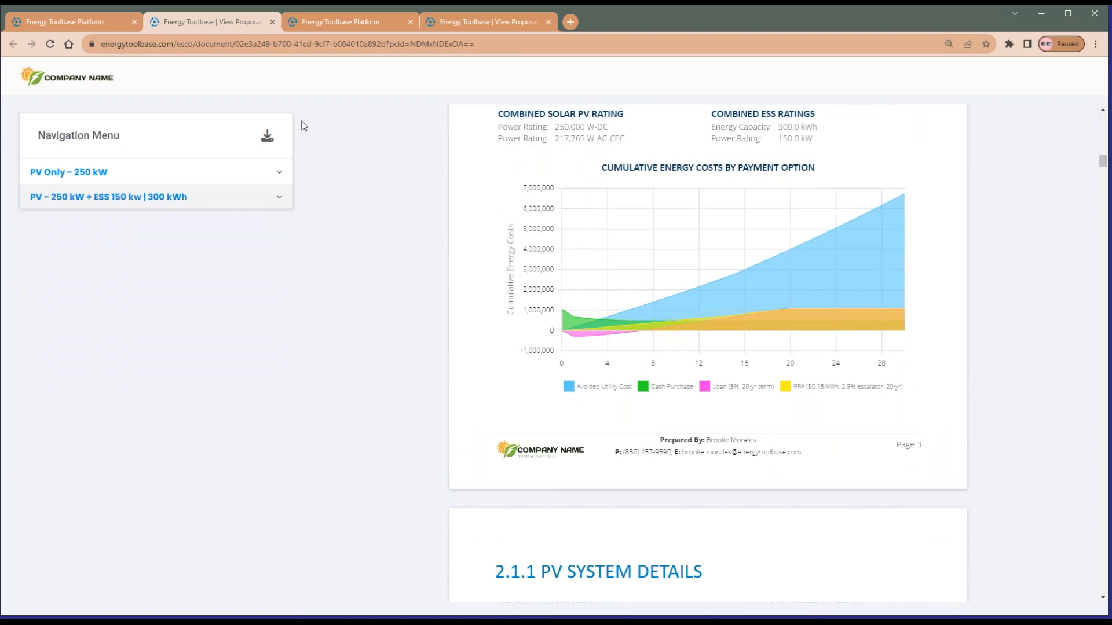
Back in the proposal, add the gallery's (web) About Us template to the PV Only - 250 kW design as document About Us
left_click(81, 20)
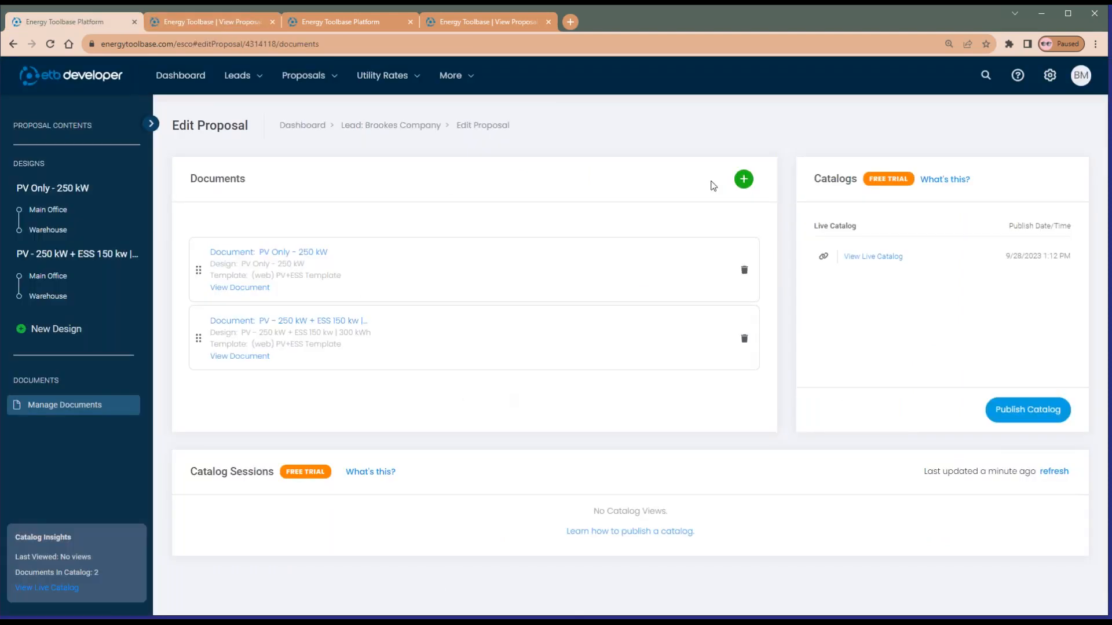
left_click(743, 181)
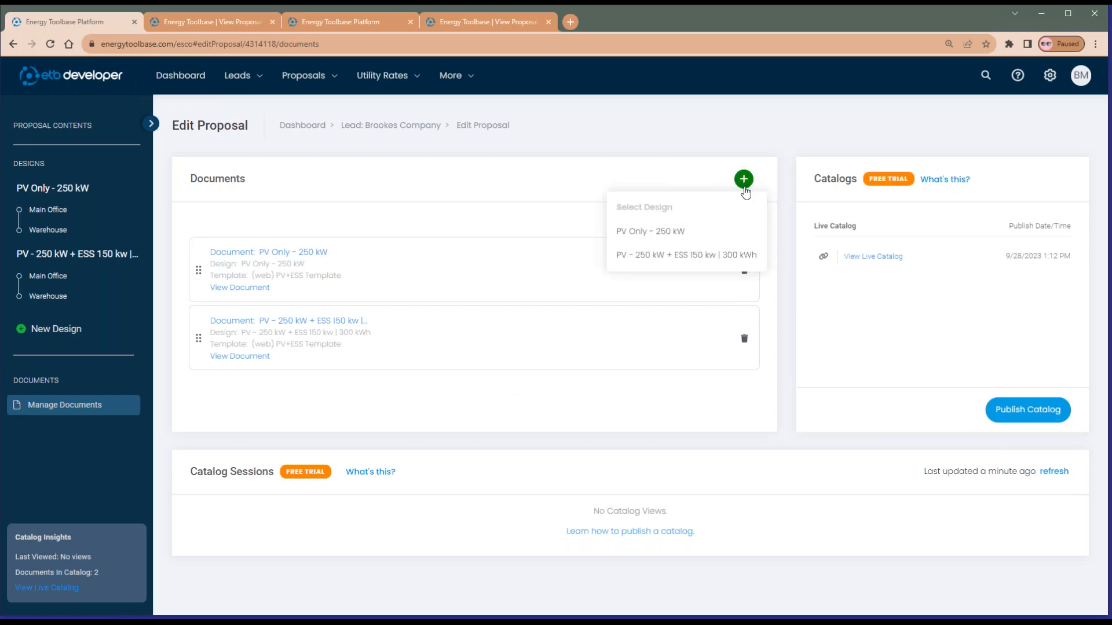
left_click(727, 233)
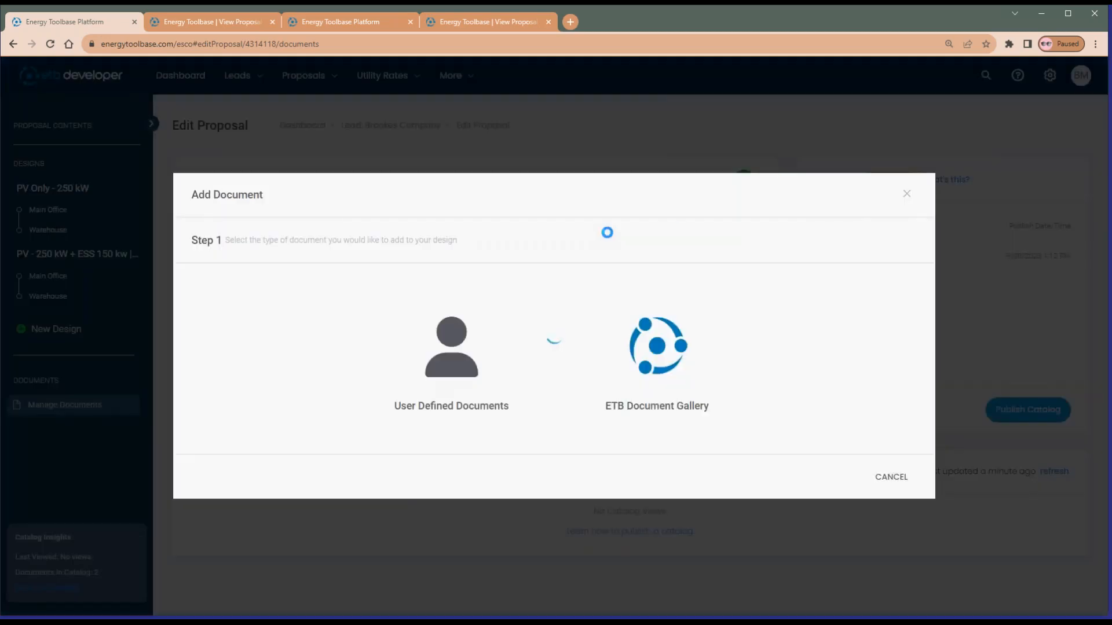
left_click(656, 346)
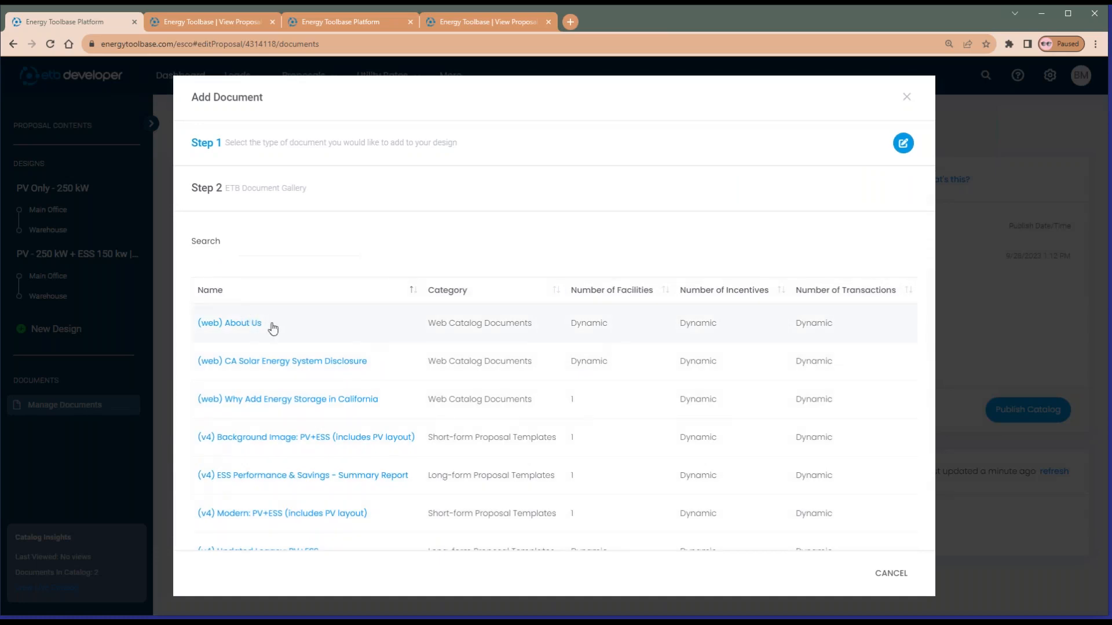
left_click(256, 328)
left_click_drag(596, 320, 436, 328)
type("About")
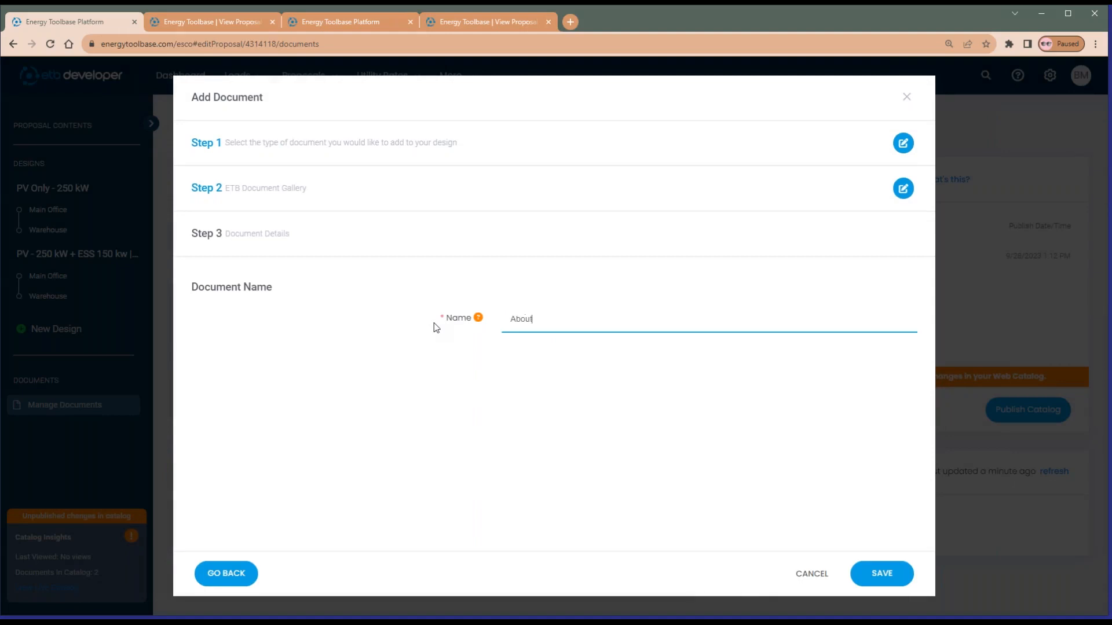
type(" Us")
left_click(900, 572)
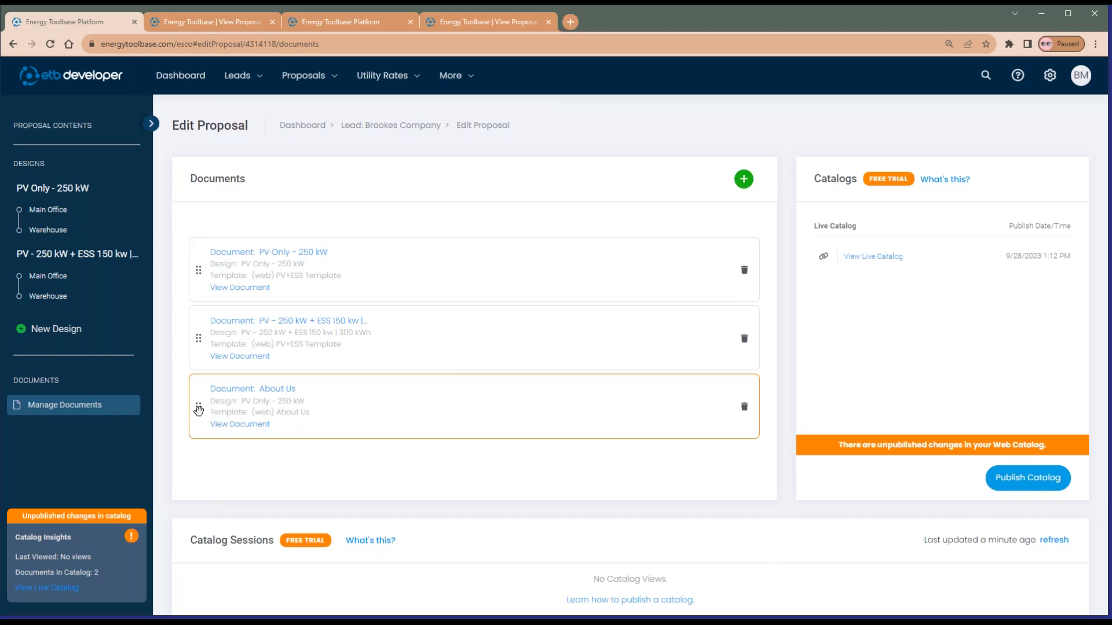
Move the About Us document to the first place in the list, republish the catalog and close the old catalog view
left_click_drag(198, 410, 197, 246)
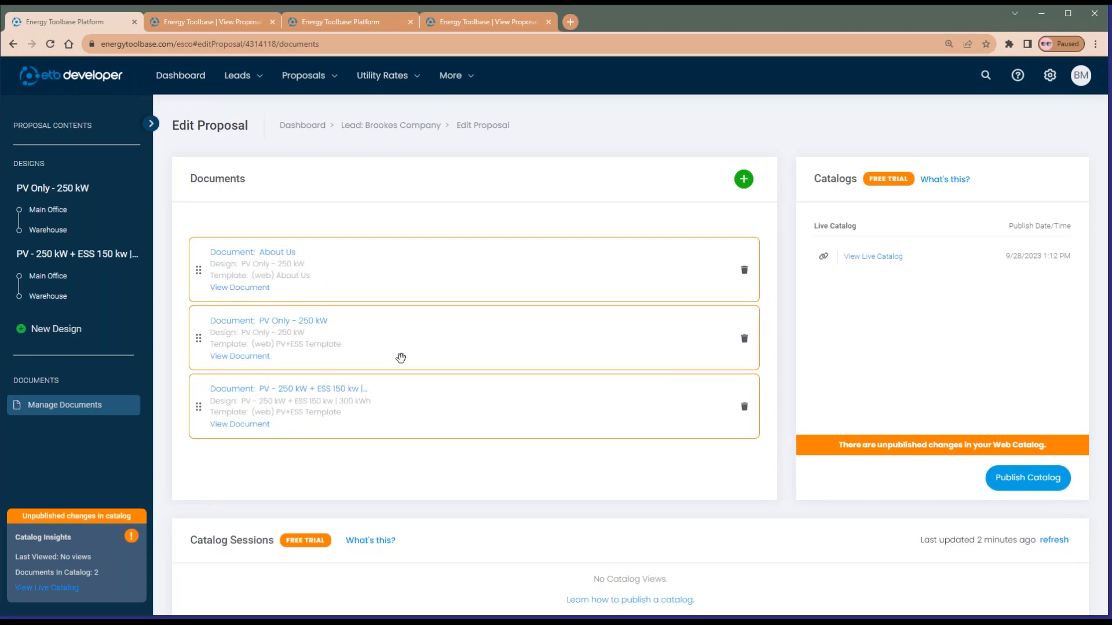
left_click(1054, 484)
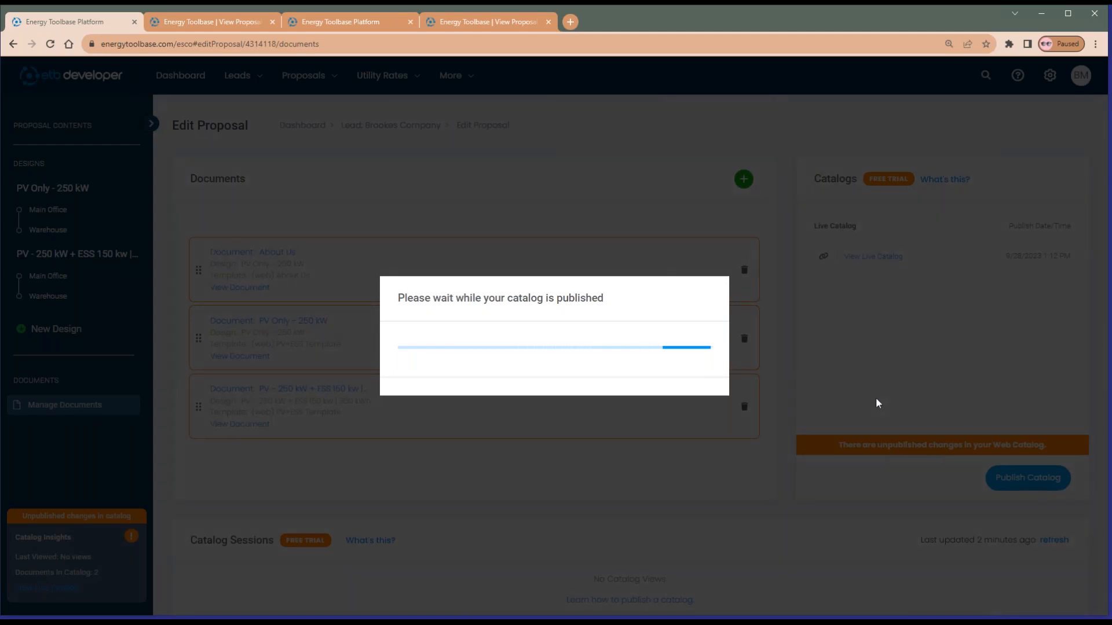
middle_click(211, 26)
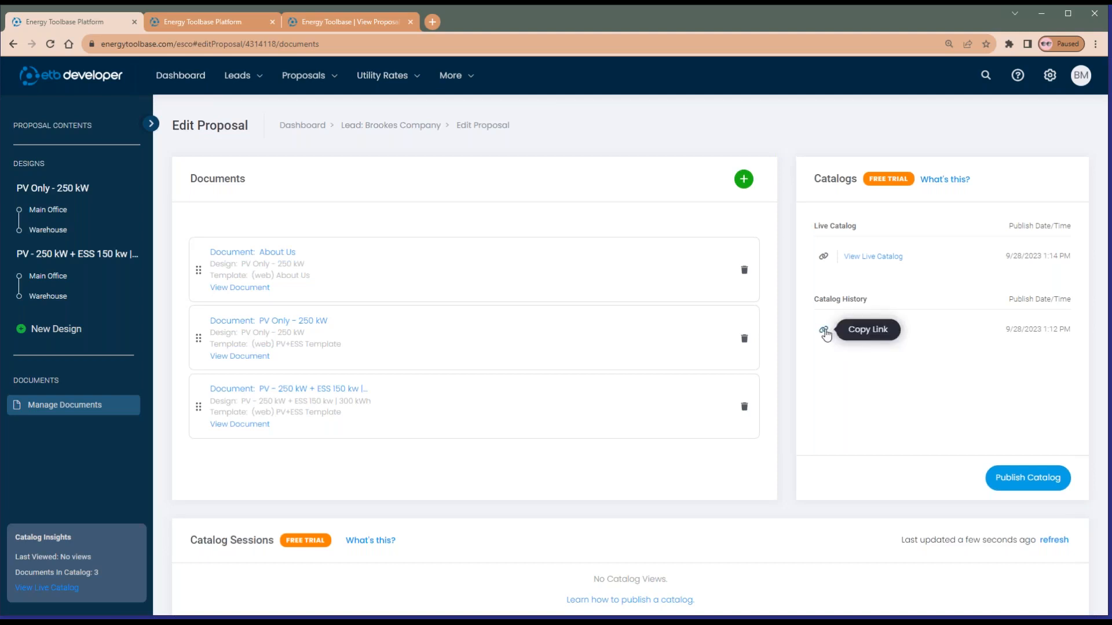
Open the updated live catalog and continue as an identified viewer by entering the contact's name
left_click(873, 258)
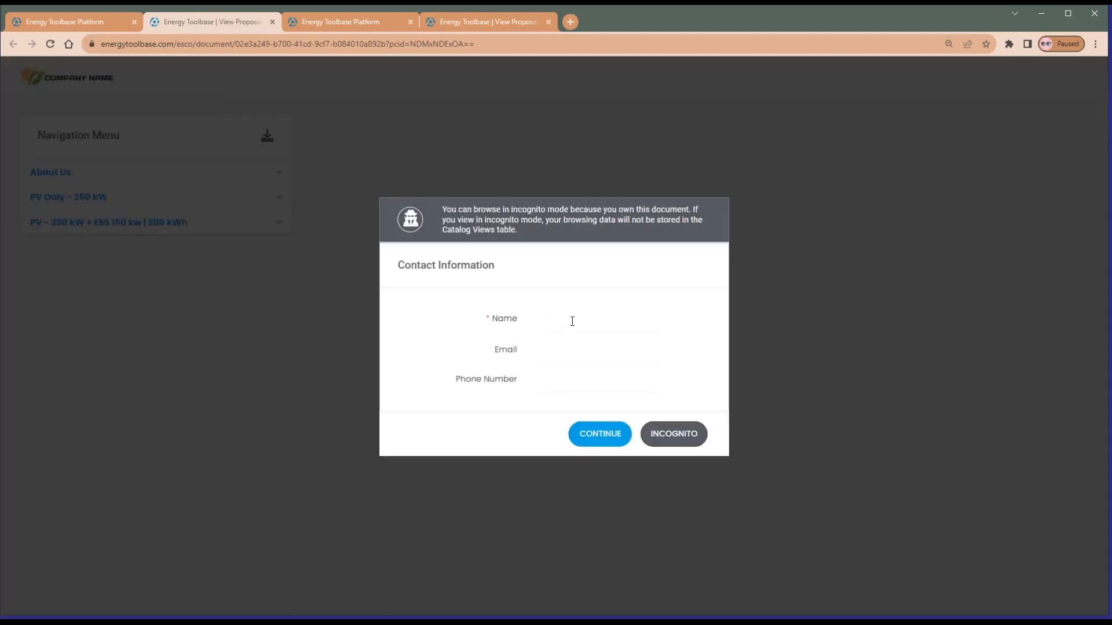
left_click(572, 321)
type("Brooke")
left_click(606, 437)
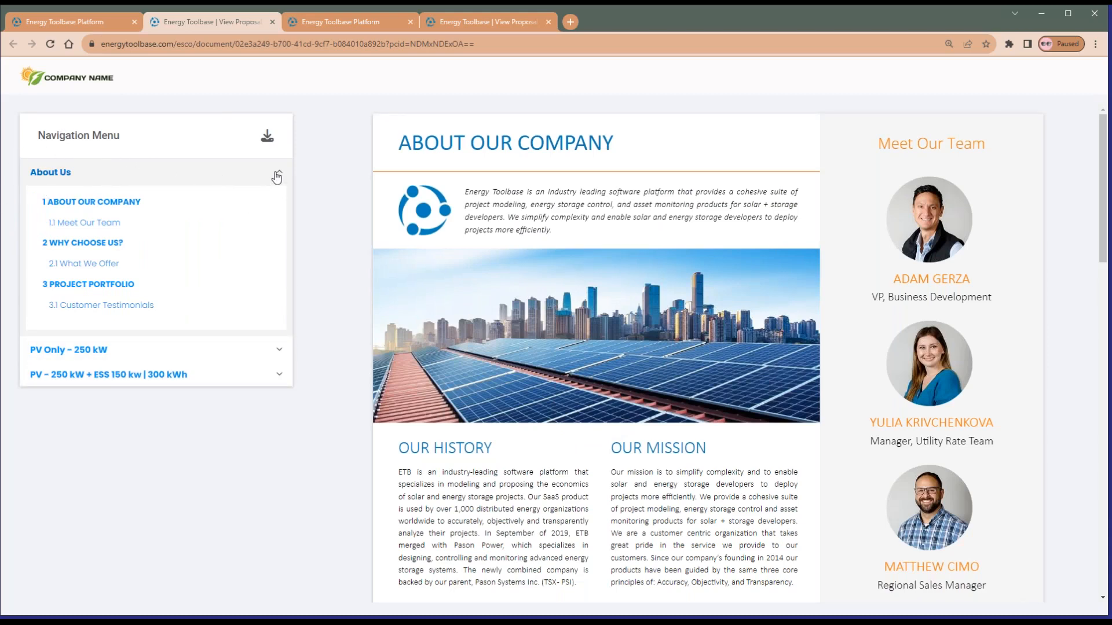
Read through the About Us document's company, Why Choose Us and Project Portfolio sections in the live catalog
scroll(645, 241, "down", 7)
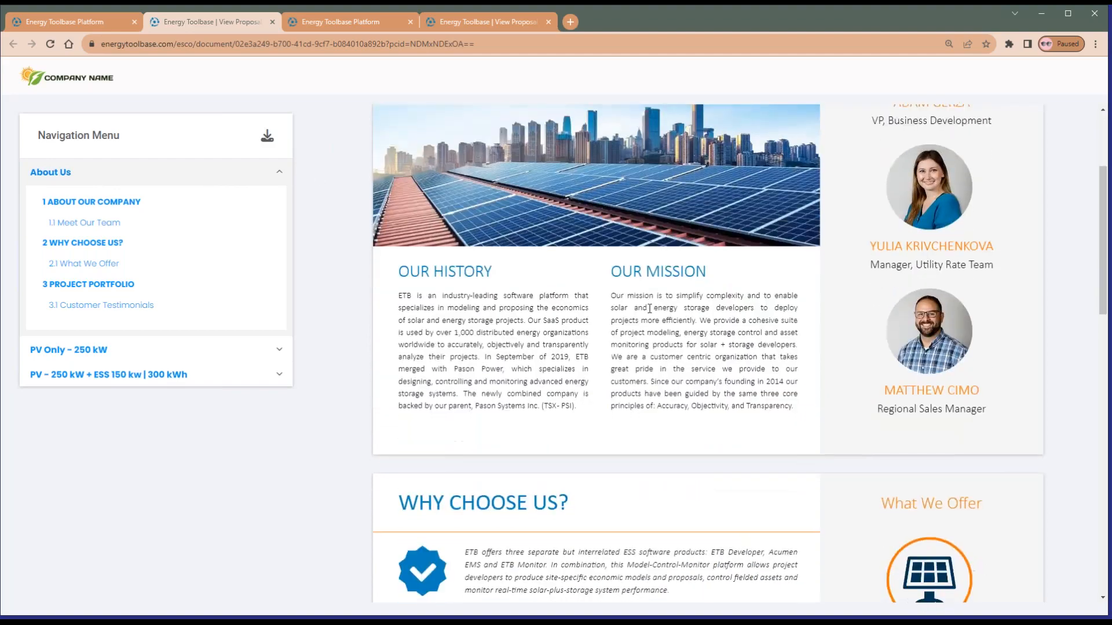
scroll(643, 322, "down", 13)
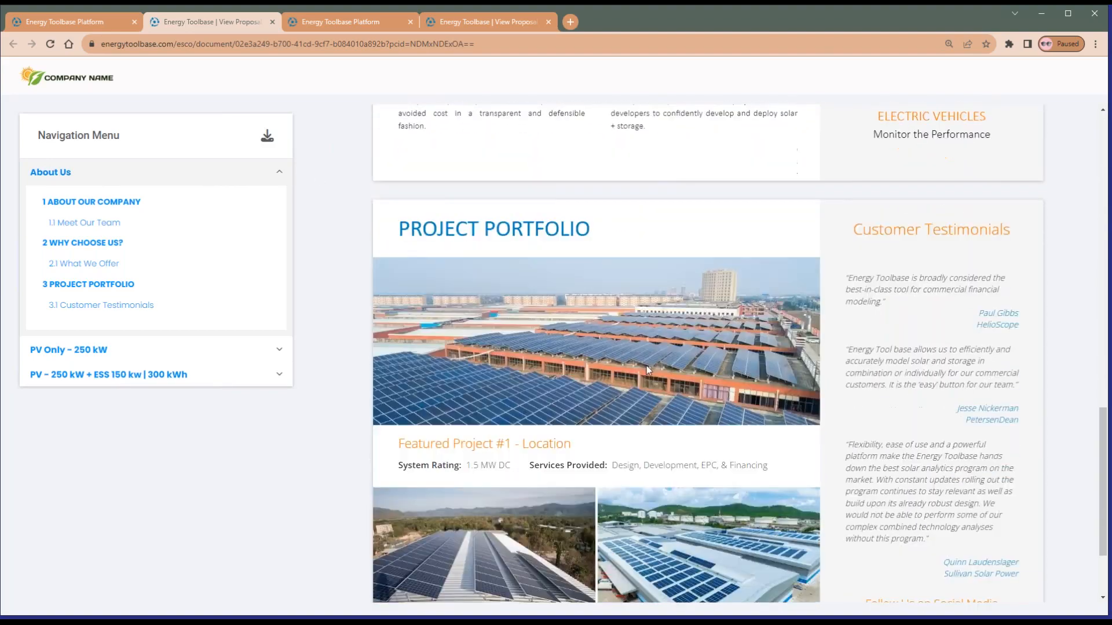
scroll(643, 385, "up", 14)
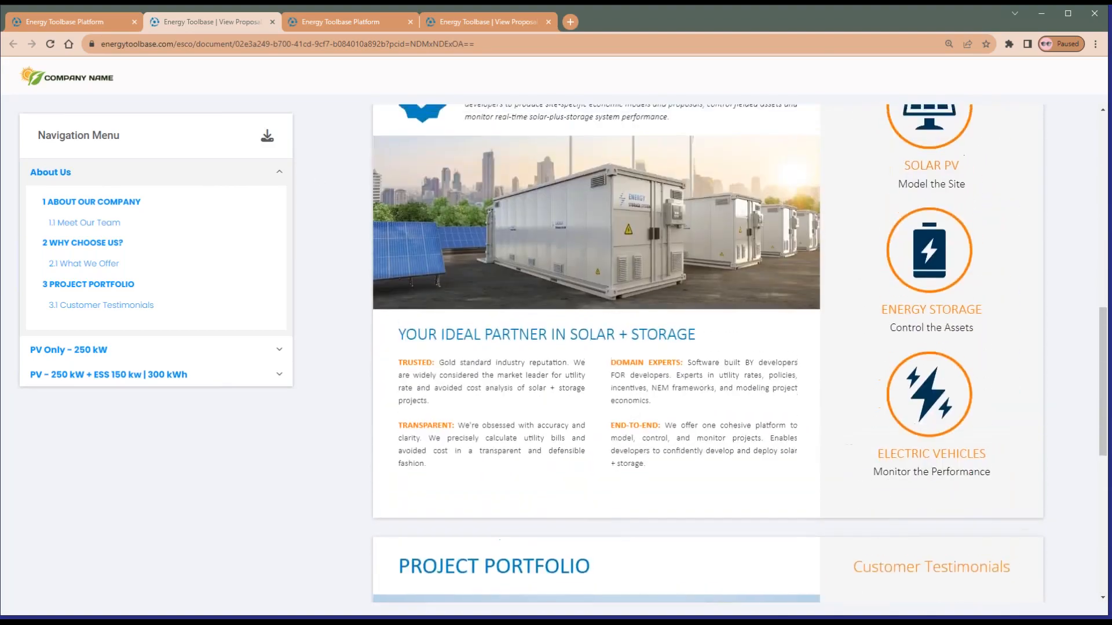
scroll(551, 372, "up", 2)
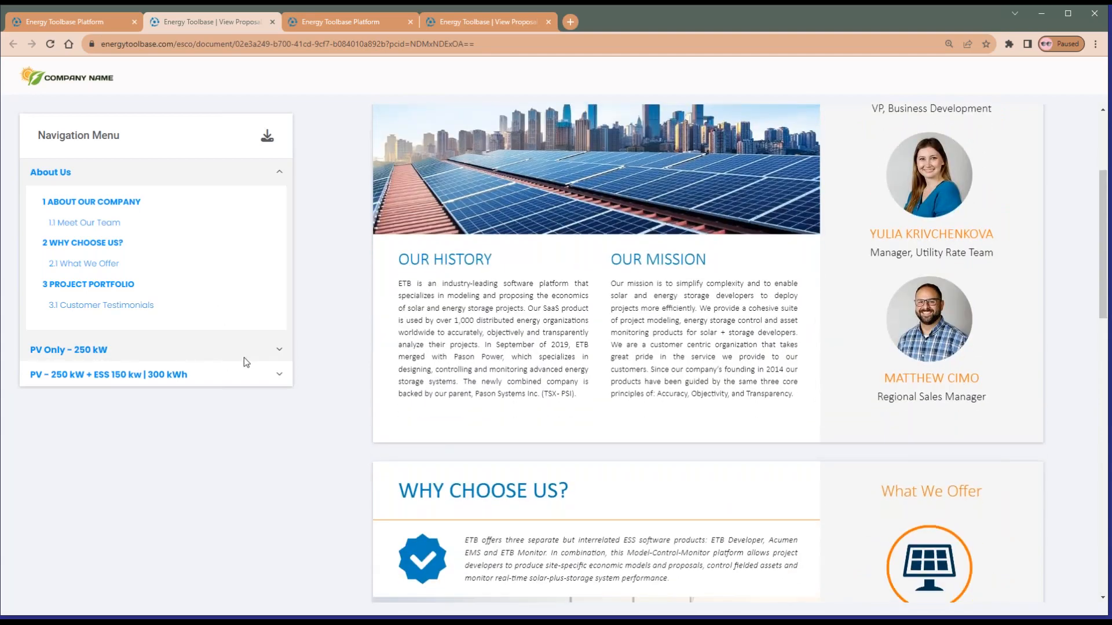
View sections 2.1.5 Current Electric Bill and 2.2.5 New Electric Bill of the PV Only - 250 kW document
left_click(277, 354)
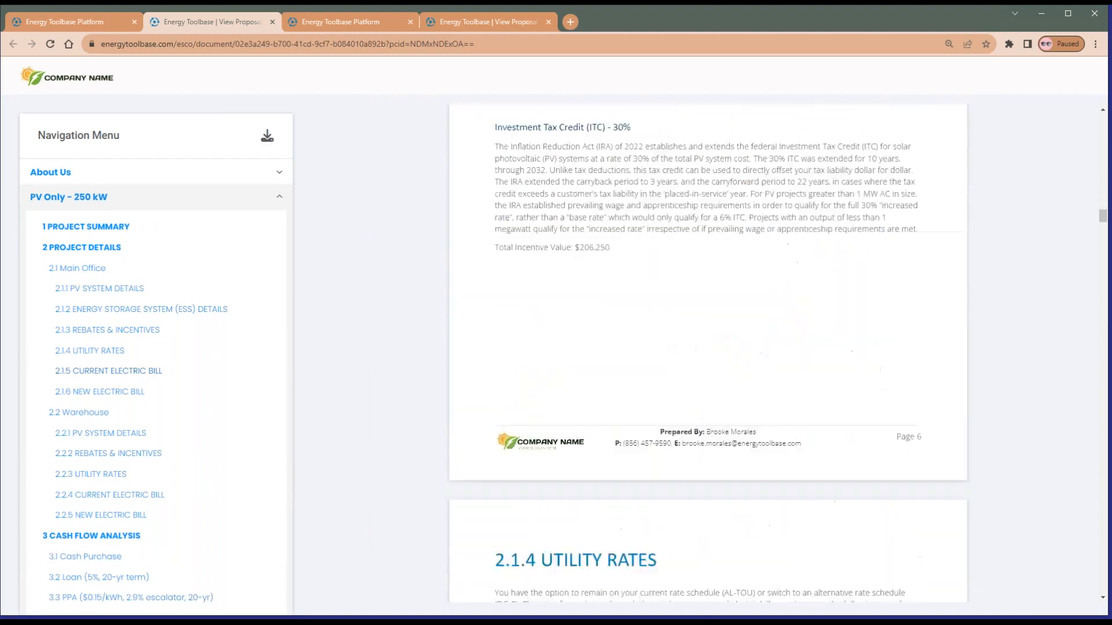
left_click(174, 371)
scroll(144, 365, "down", 1)
scroll(118, 363, "down", 2)
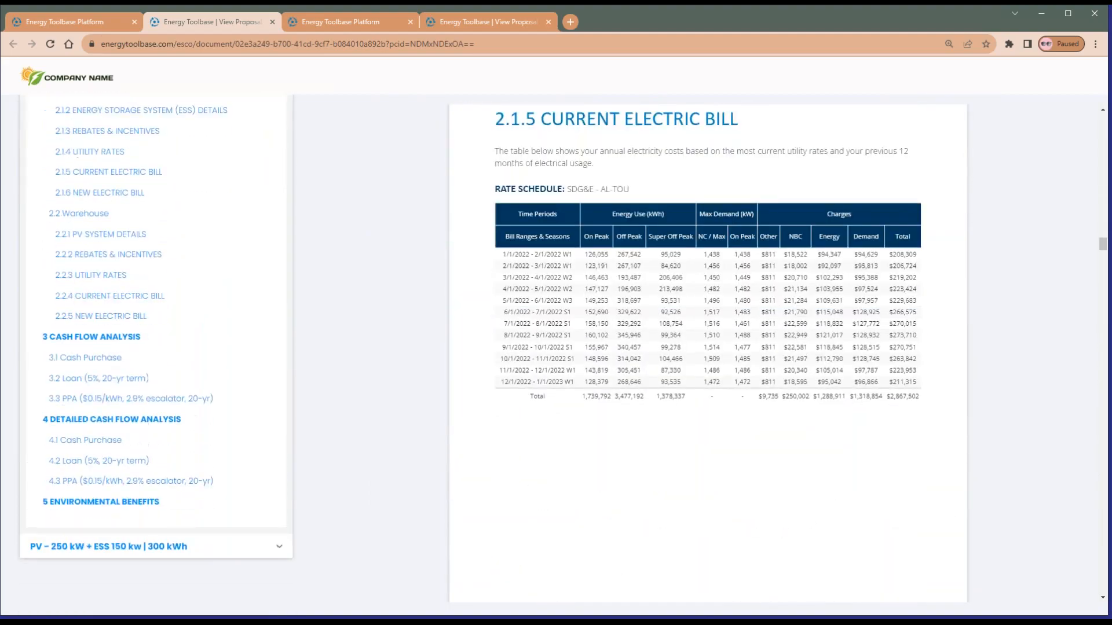
left_click(110, 316)
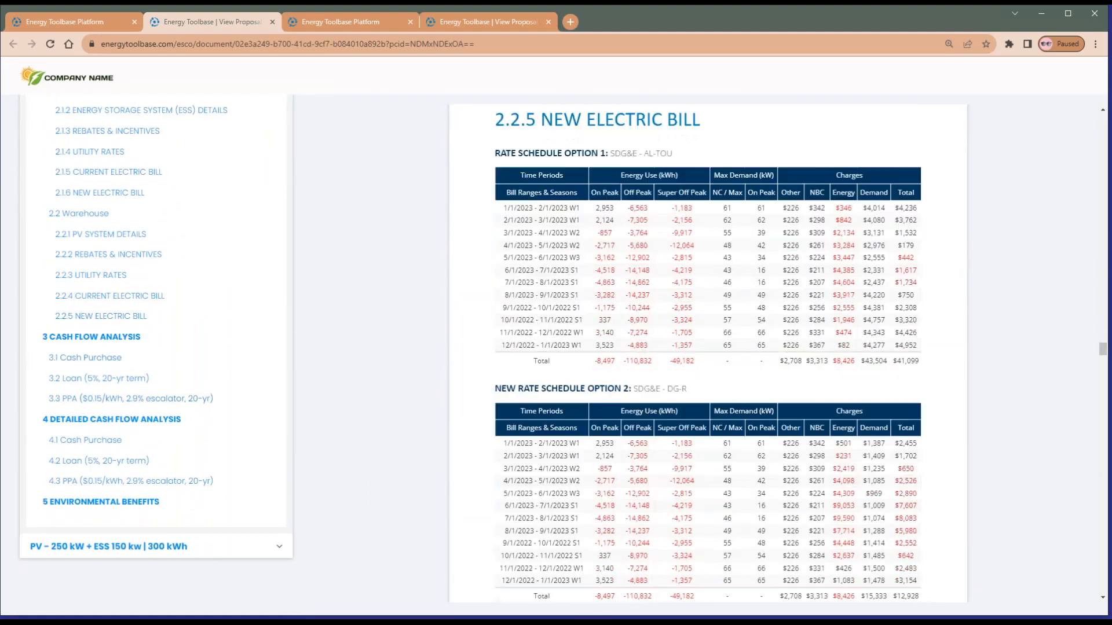
View section 2.2.3 Current Electric Bill of the PV - 250 kW + ESS 150 kw | 300 kWh document and close the live catalog
left_click(236, 553)
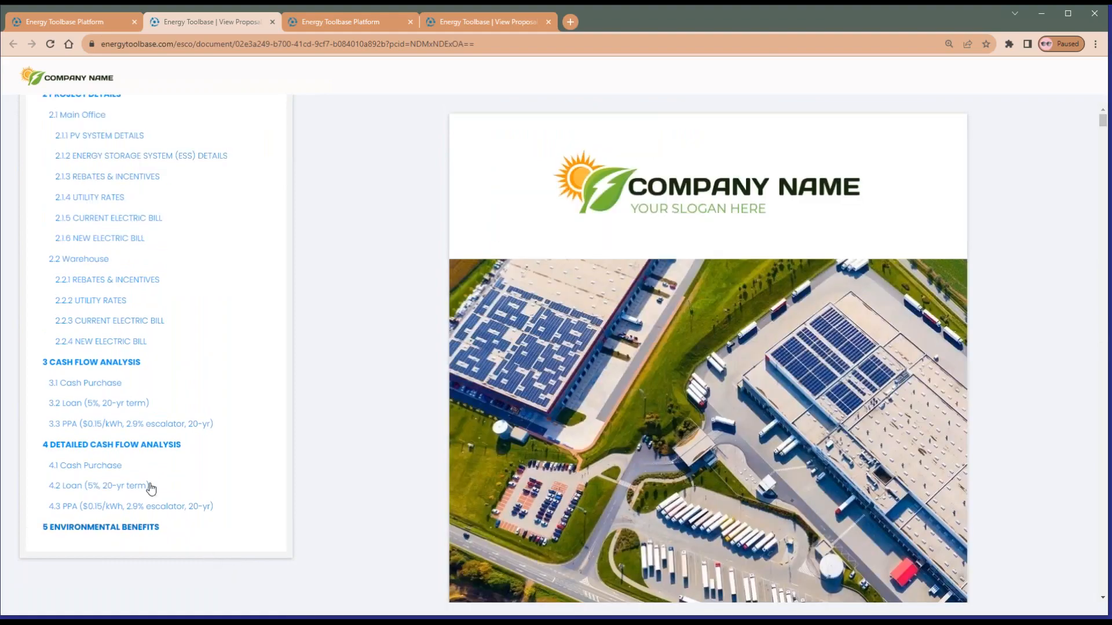
left_click(103, 322)
scroll(491, 365, "up", 8)
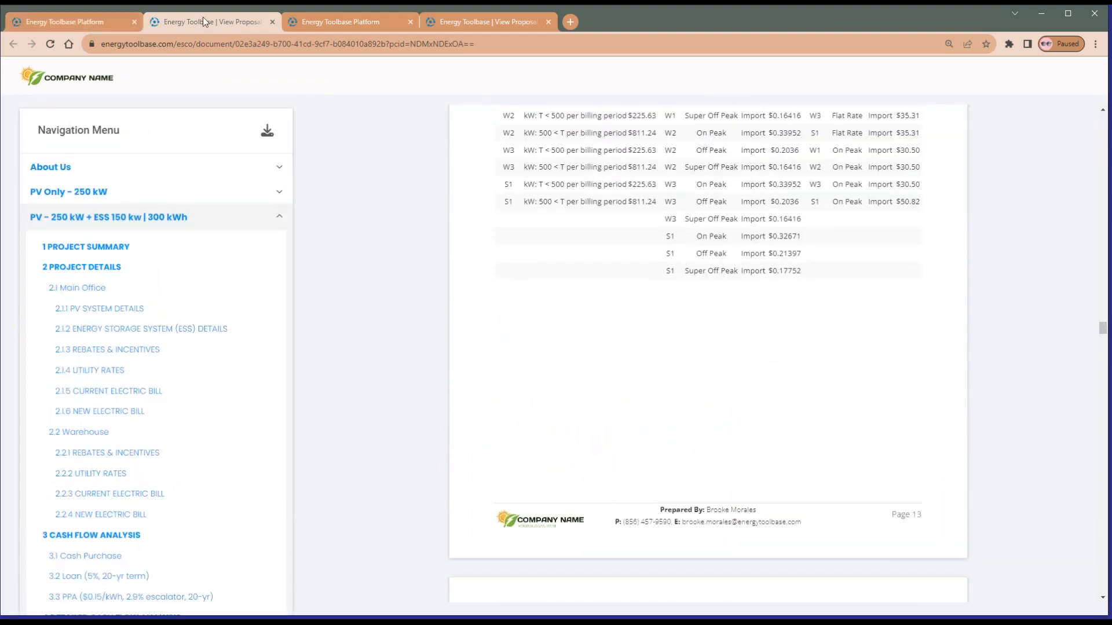
middle_click(203, 20)
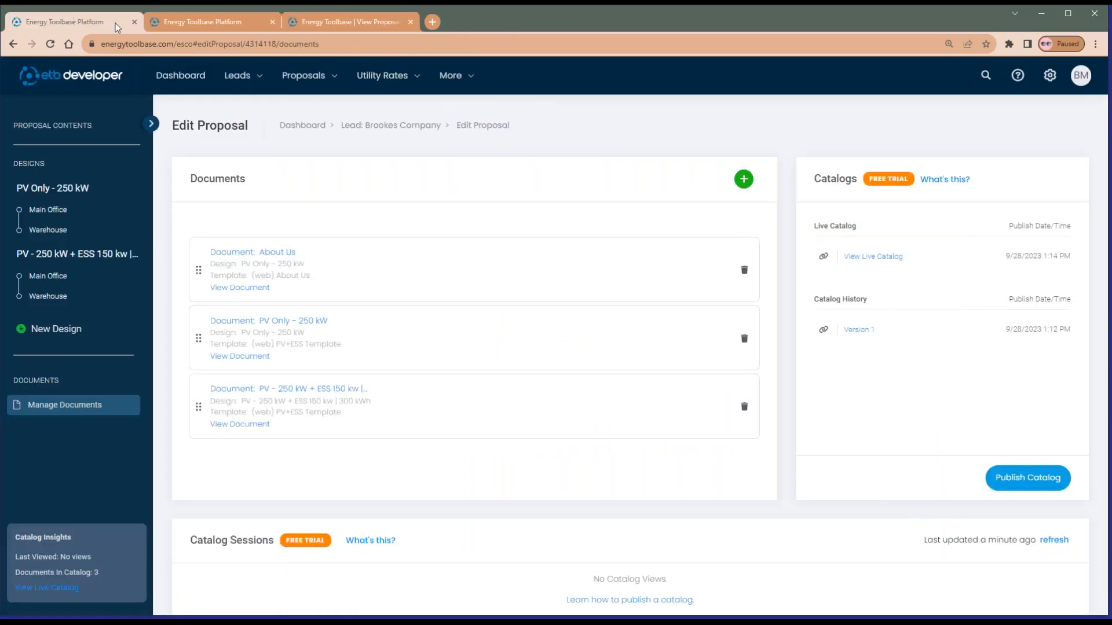
Refresh the proposal's catalog sessions and view the contact information of the recorded viewer
scroll(762, 397, "down", 3)
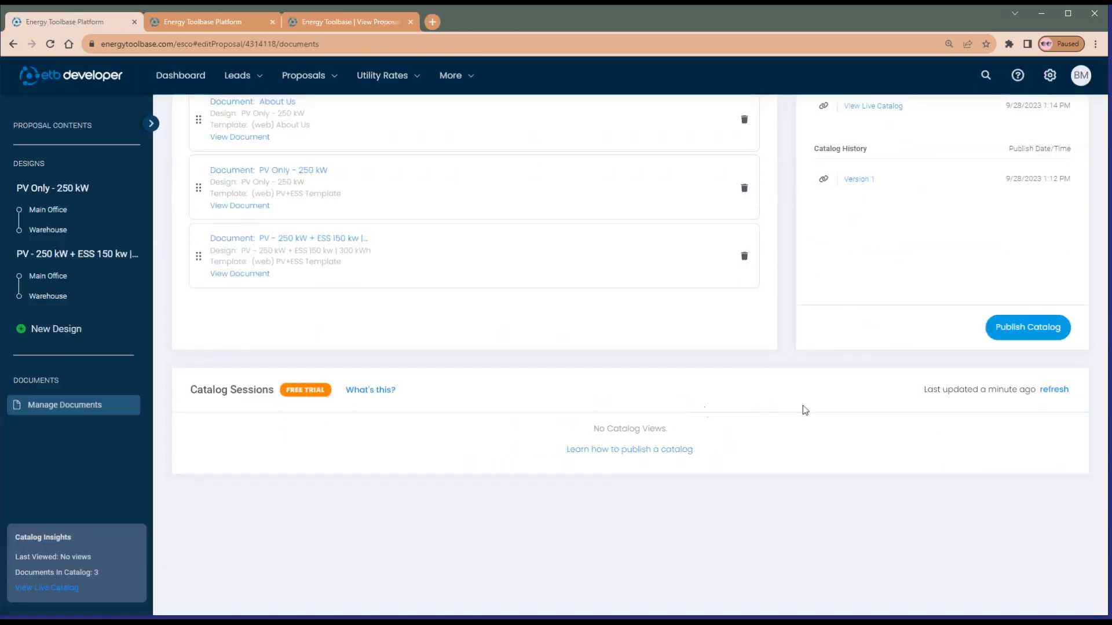
left_click(1054, 389)
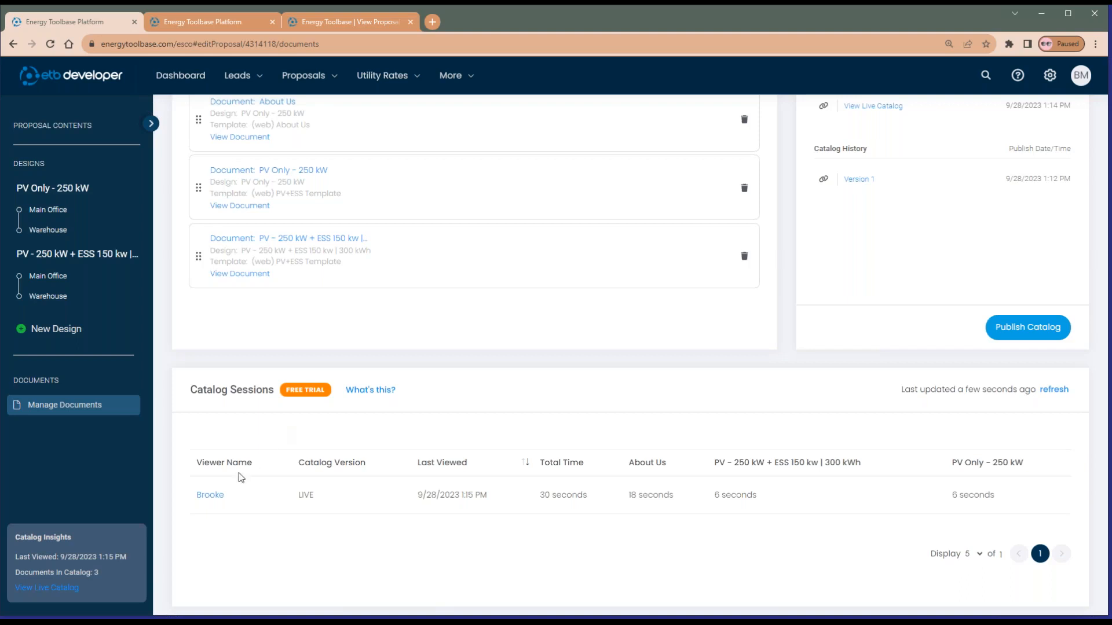
left_click(214, 495)
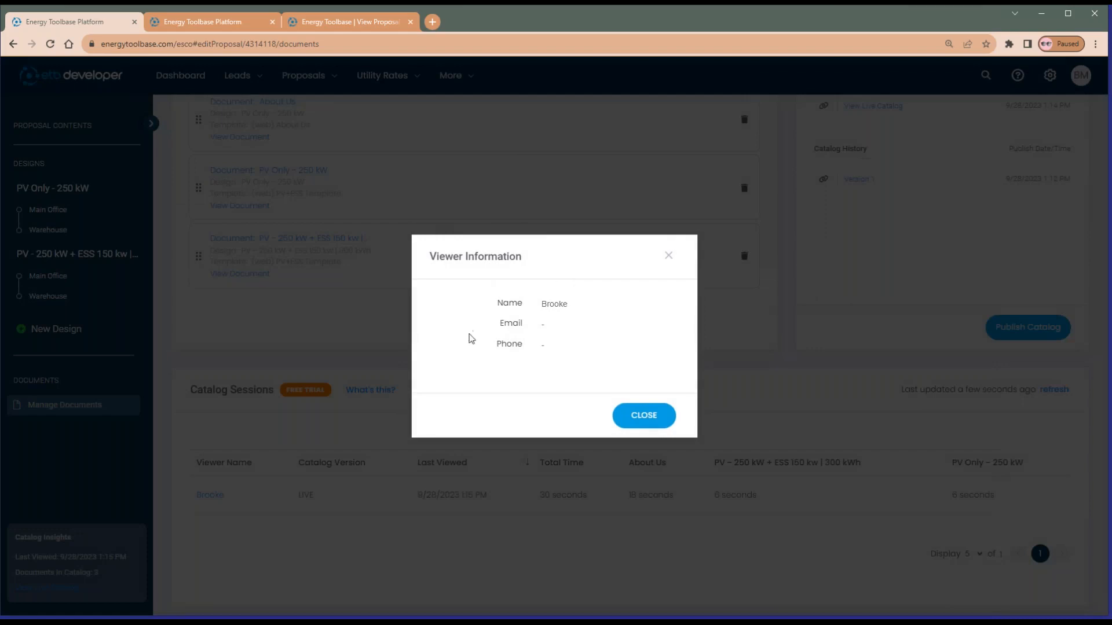
Close the viewer information and examine the viewing times per document in the proposal's Catalog Sessions
left_click(667, 256)
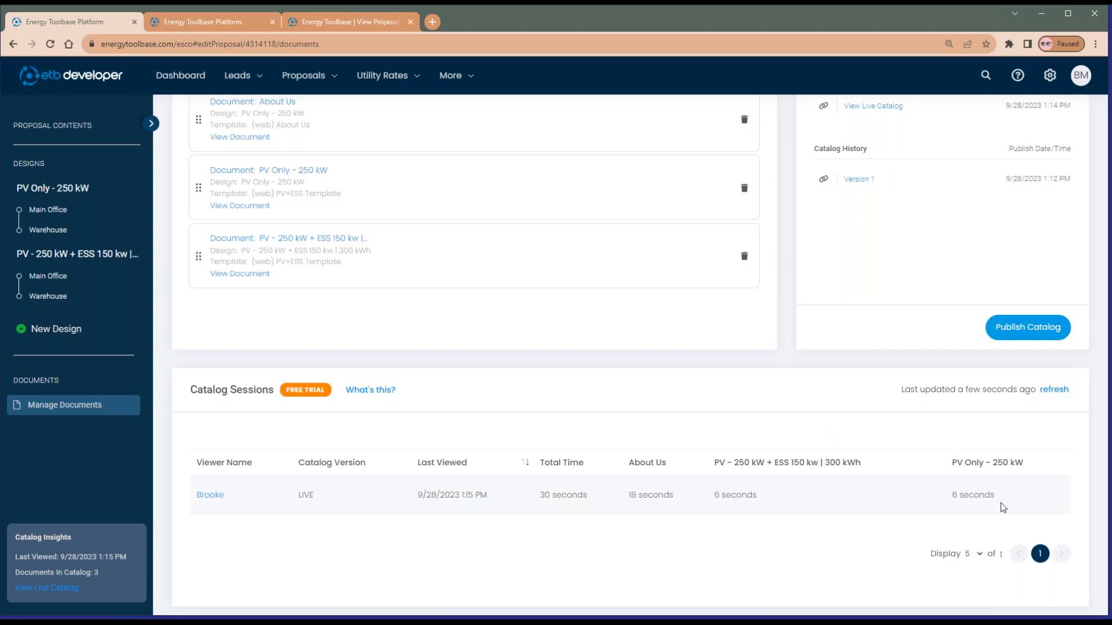
scroll(558, 434, "down", 2)
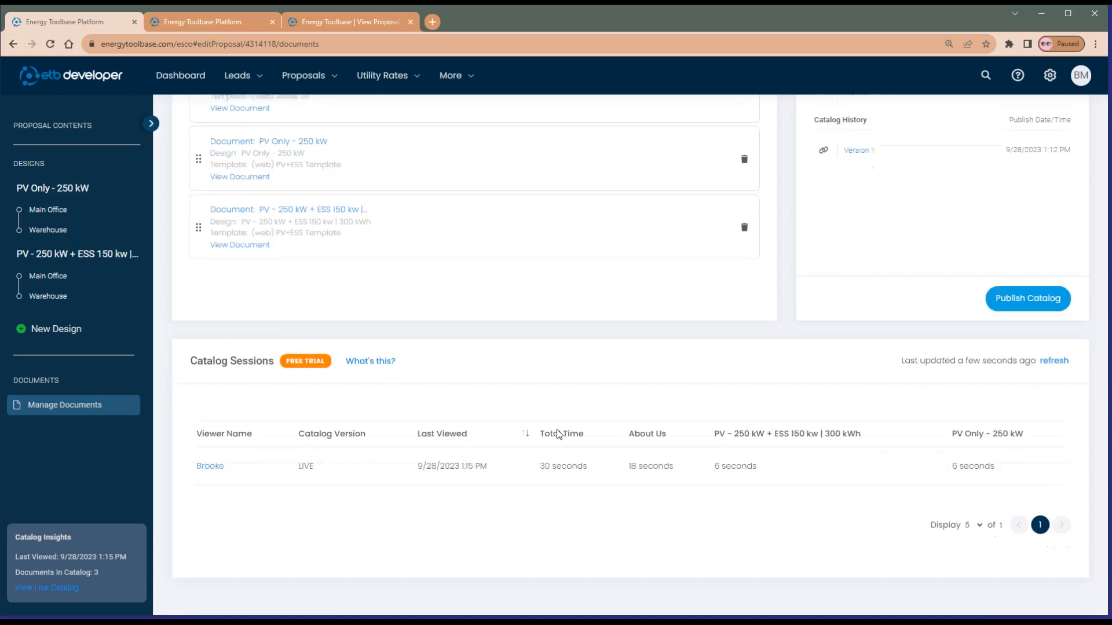
scroll(717, 491, "up", 1)
scroll(717, 490, "up", 4)
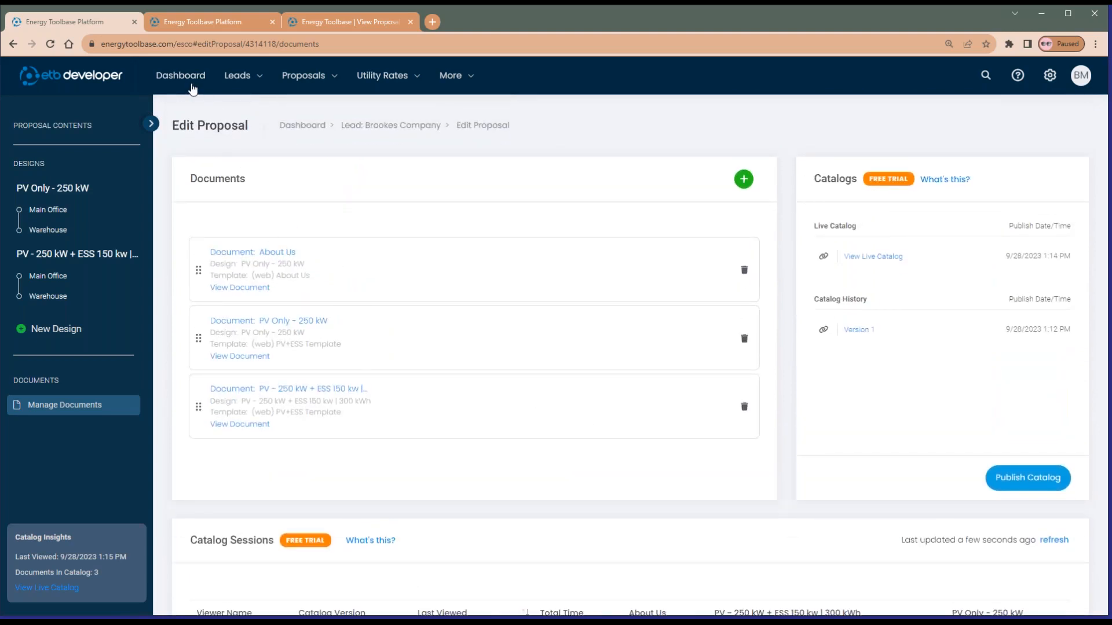
Open the dashboard and examine the Designs Created time-range options and the Catalog Sessions chart
left_click(185, 76)
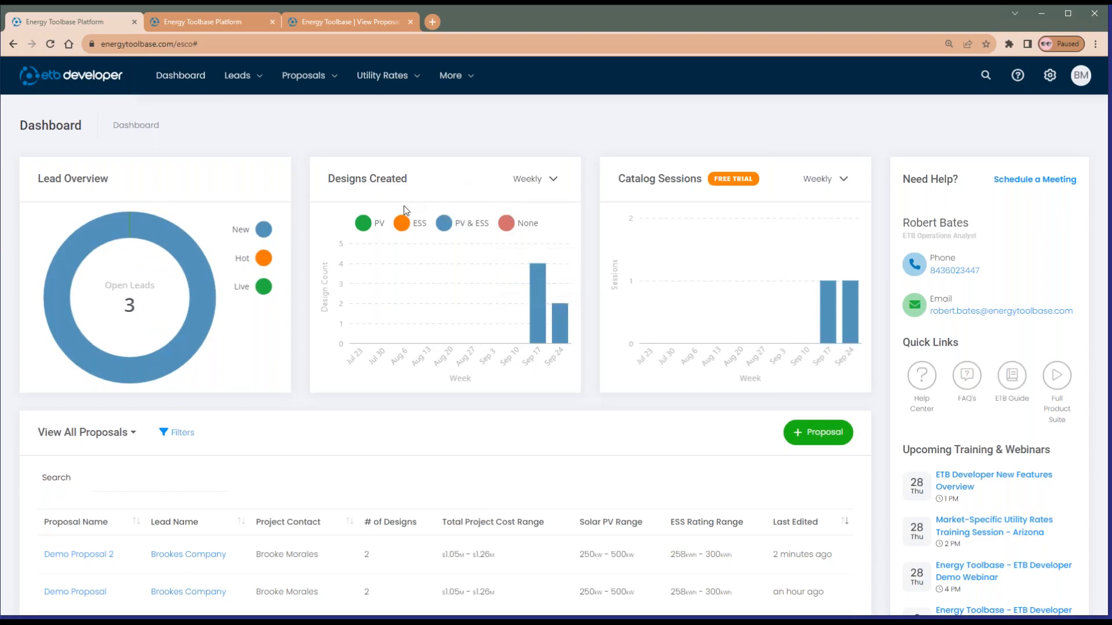
left_click(532, 181)
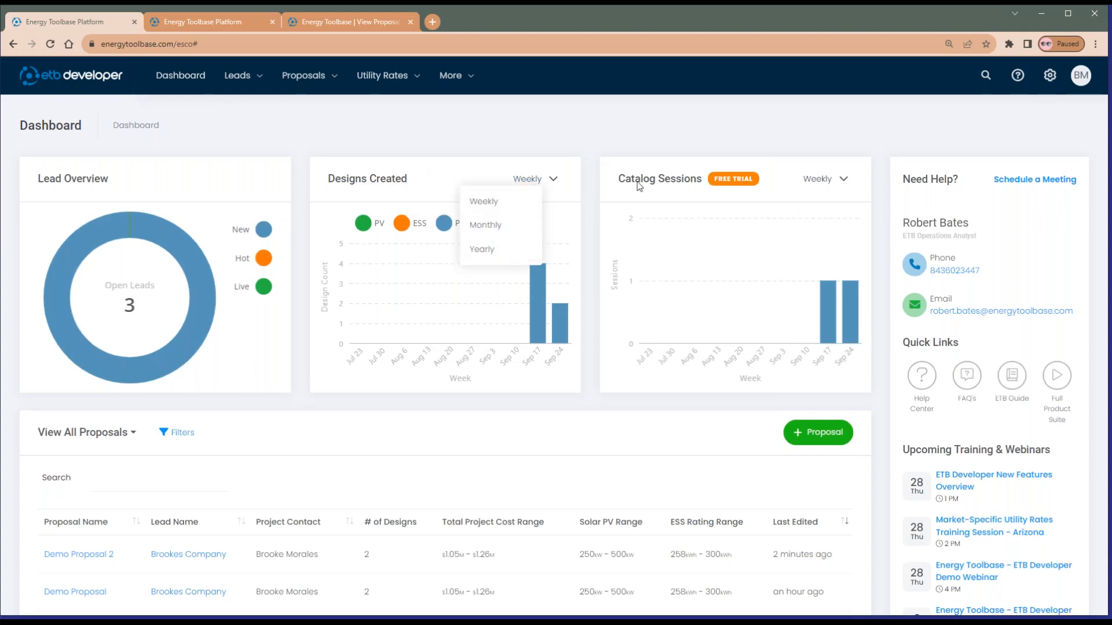
left_click(683, 183)
left_click_drag(634, 186, 702, 187)
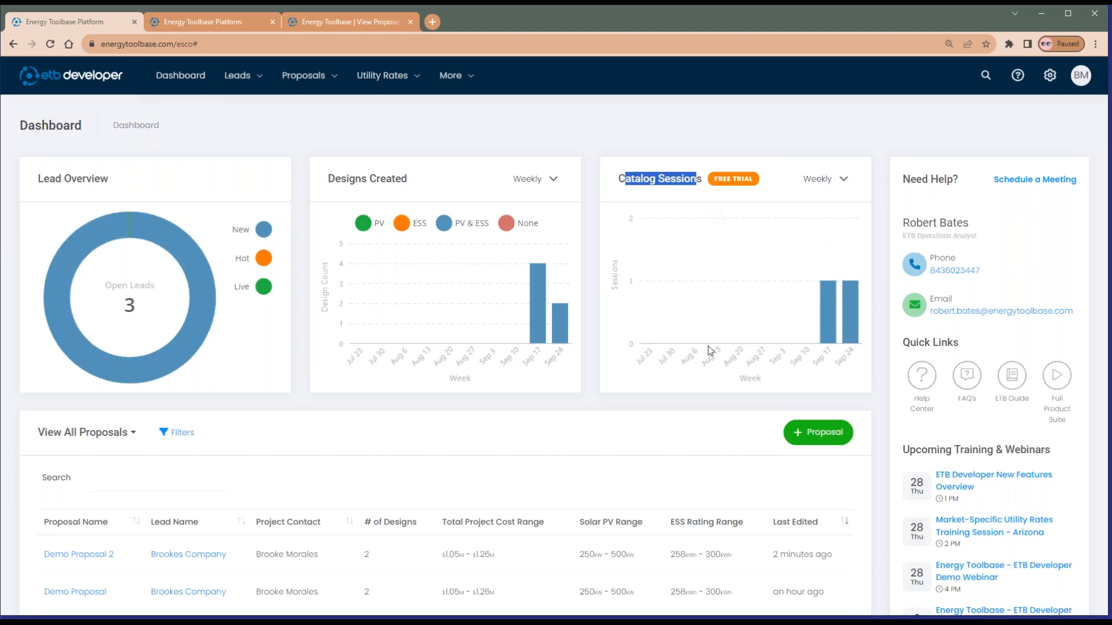
Review the dashboard's lists of all proposals and all catalog sessions
scroll(703, 278, "down", 3)
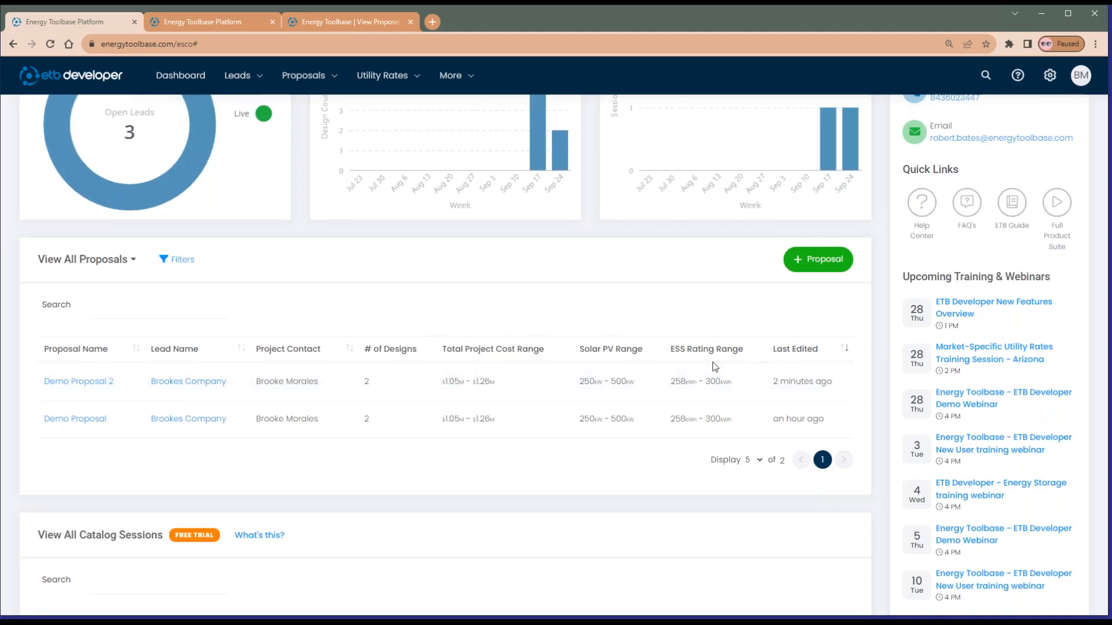
scroll(638, 383, "down", 4)
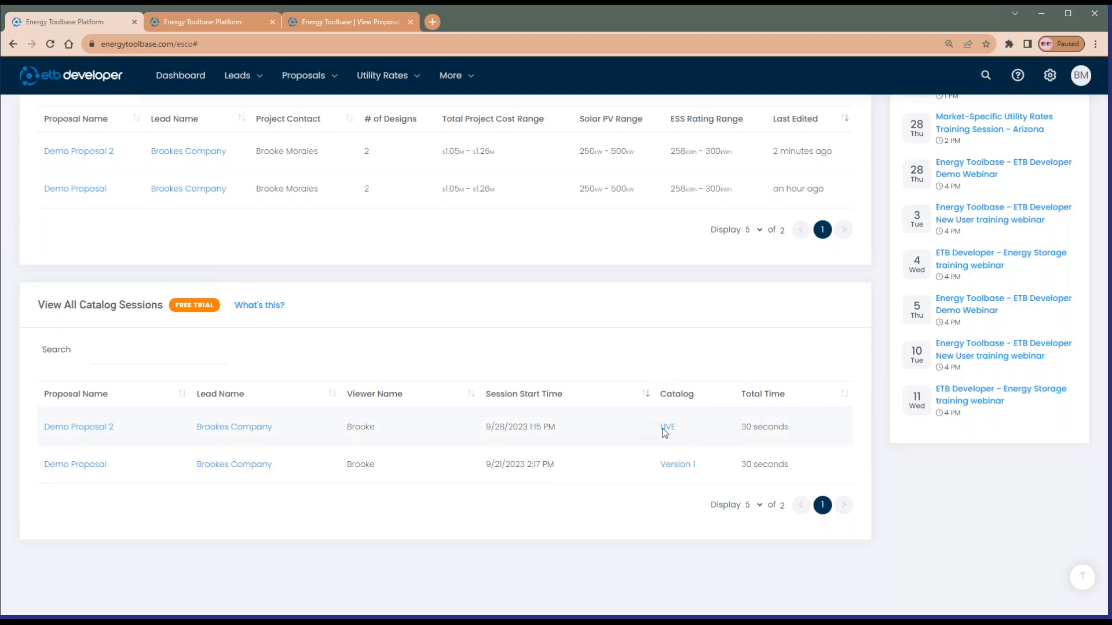
scroll(774, 385, "up", 4)
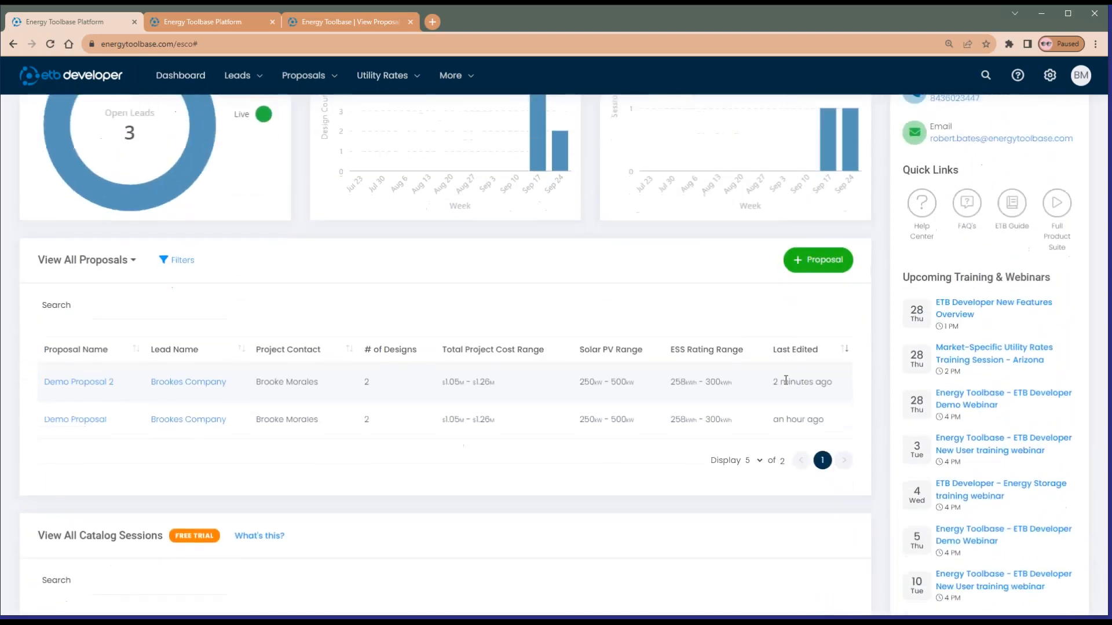
scroll(786, 380, "up", 3)
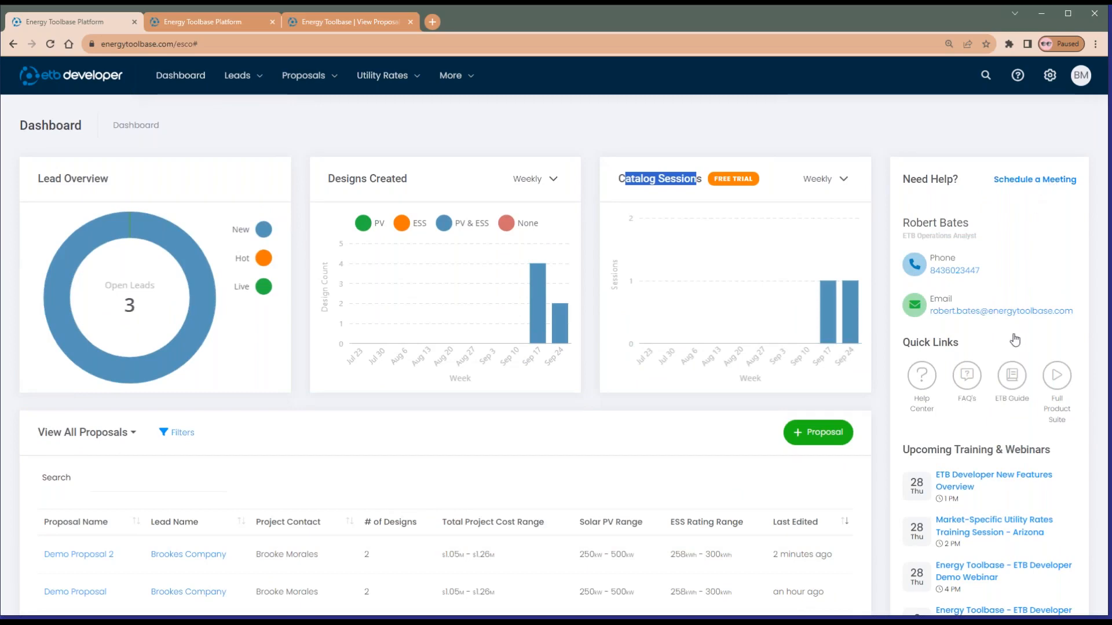
Look over the dashboard's quick links and upcoming training and webinars
scroll(1015, 340, "down", 1)
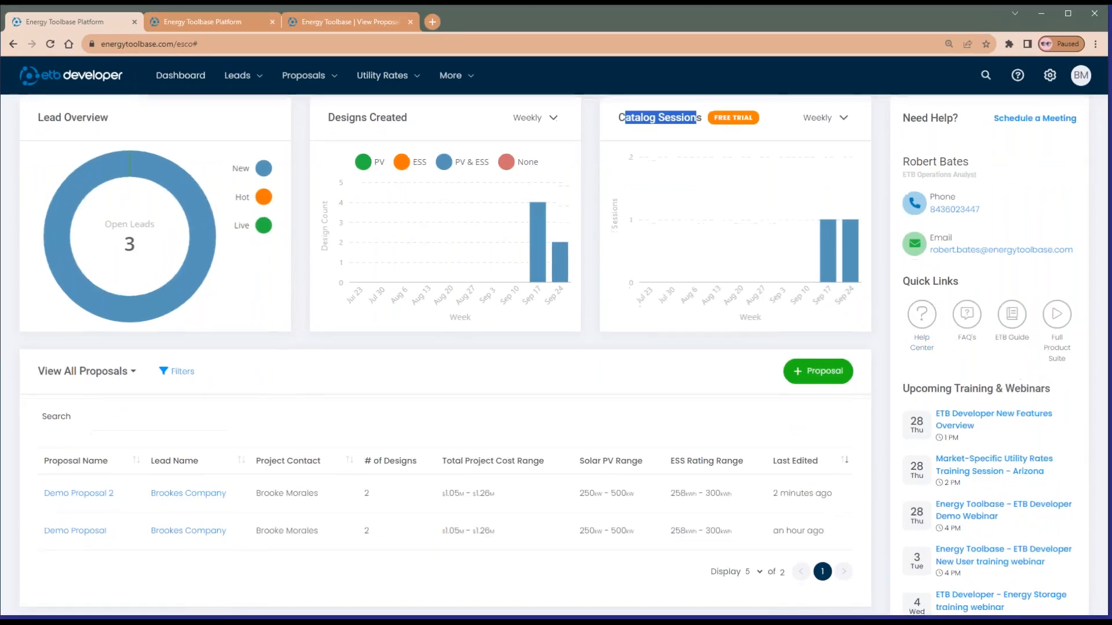
scroll(1036, 381, "down", 1)
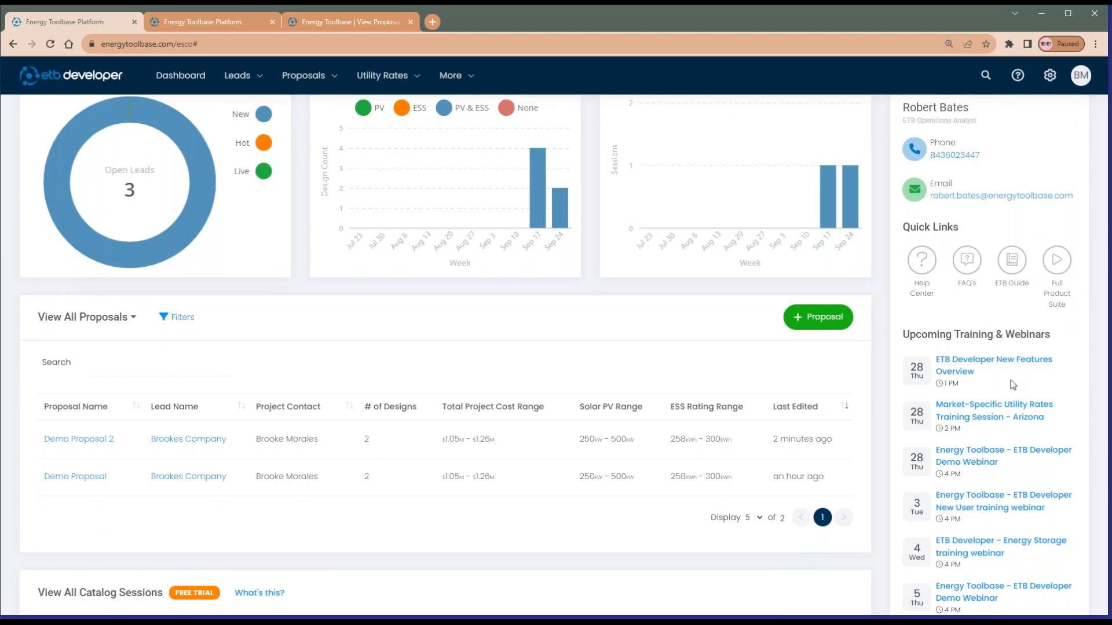
scroll(1008, 383, "up", 1)
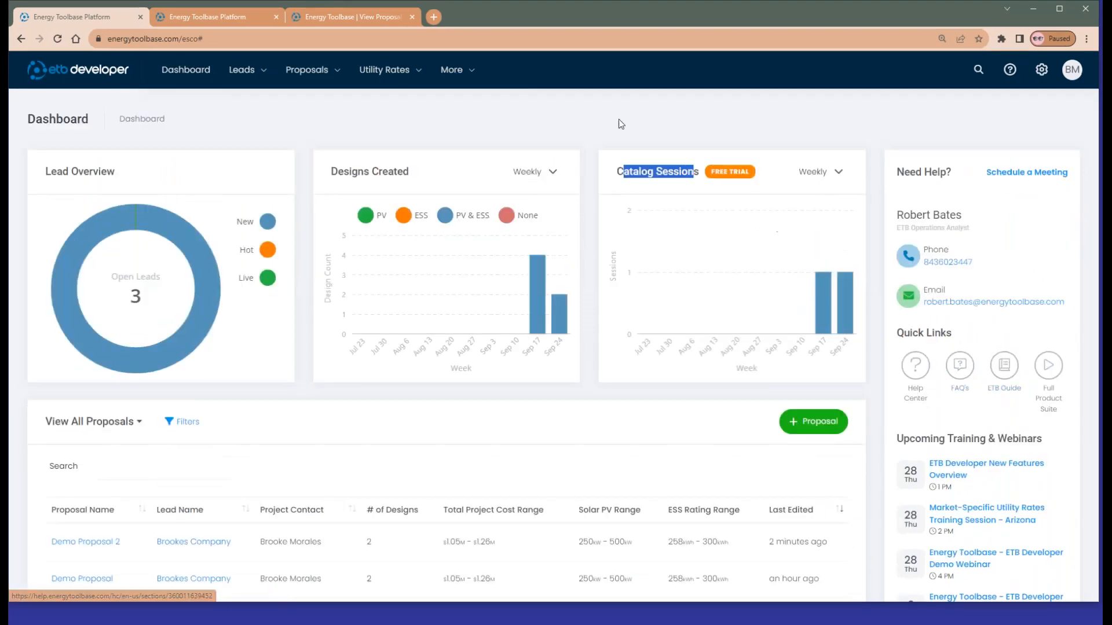
Switch to the already open settings page and view the Web Catalogs branding and notification settings
left_click(451, 75)
left_click(833, 98)
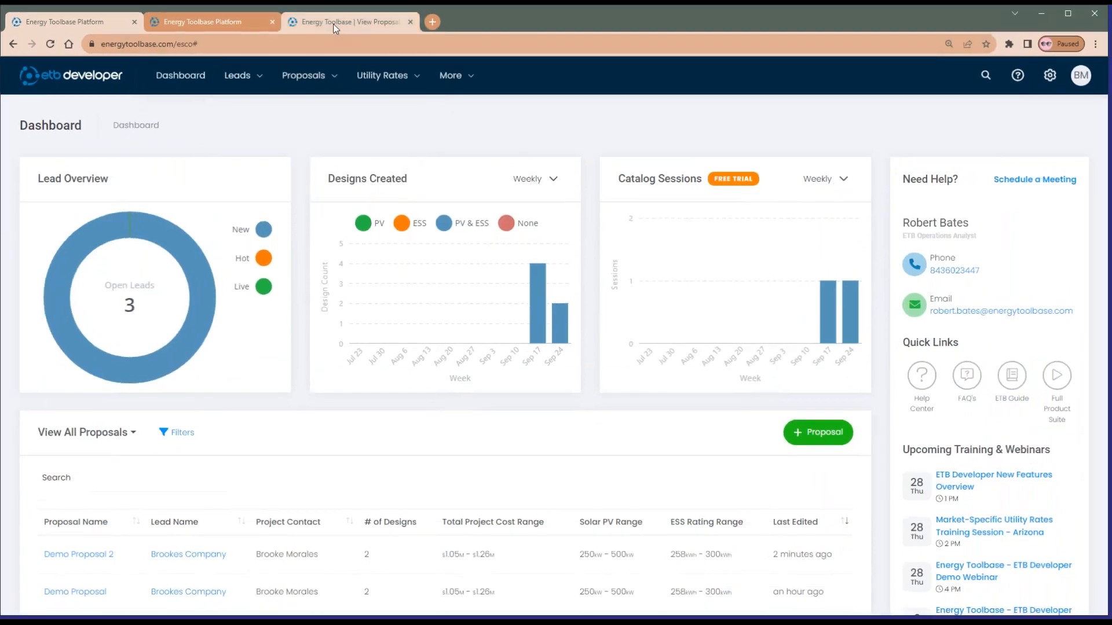
left_click(329, 17)
left_click(204, 20)
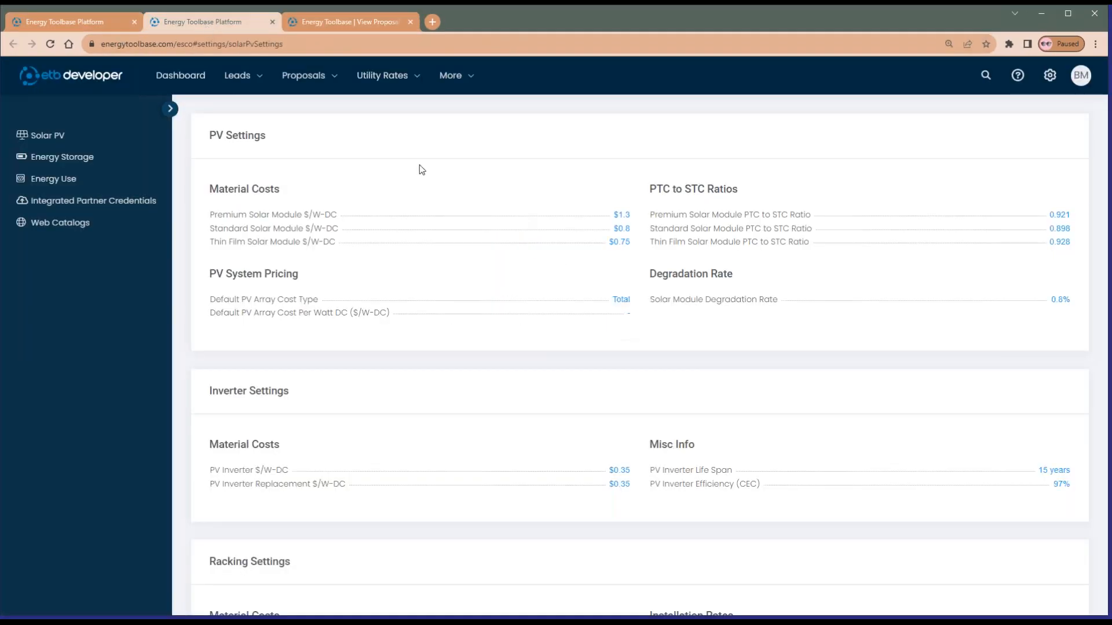
left_click(102, 225)
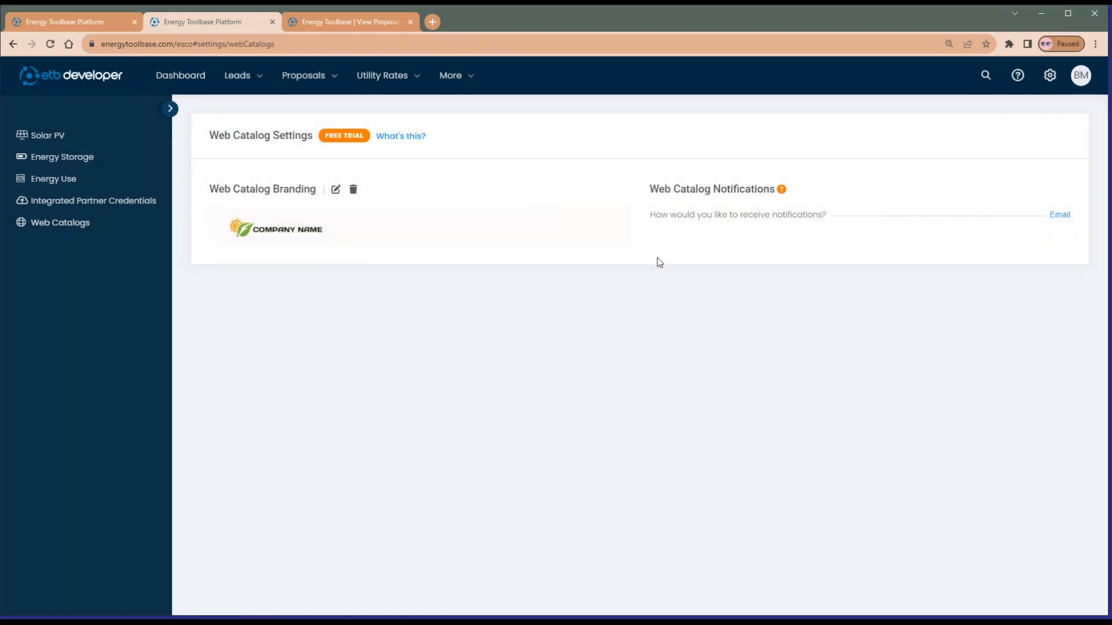
left_click(986, 75)
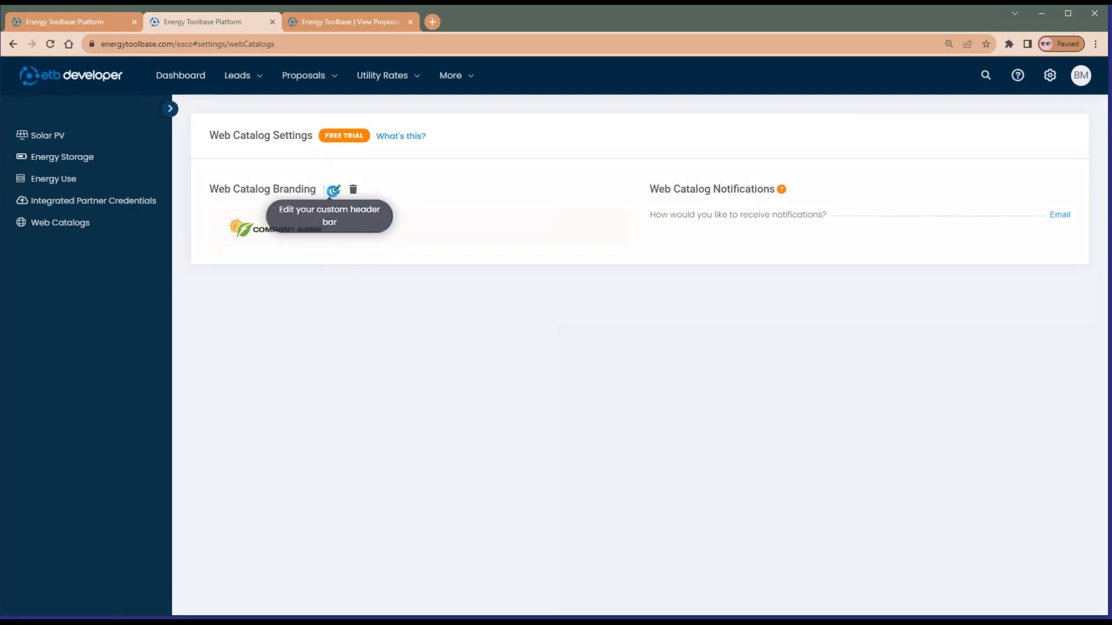
Inspect the custom branding's color and link, try enlarging its logo, discard the changes and return to the dashboard
left_click(335, 189)
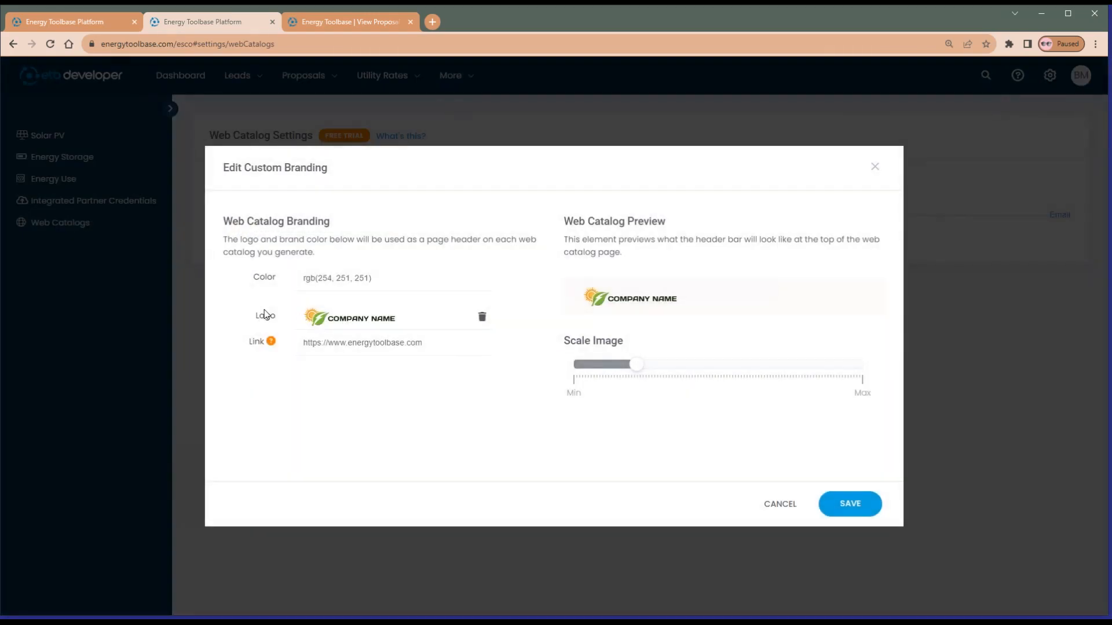
left_click(390, 279)
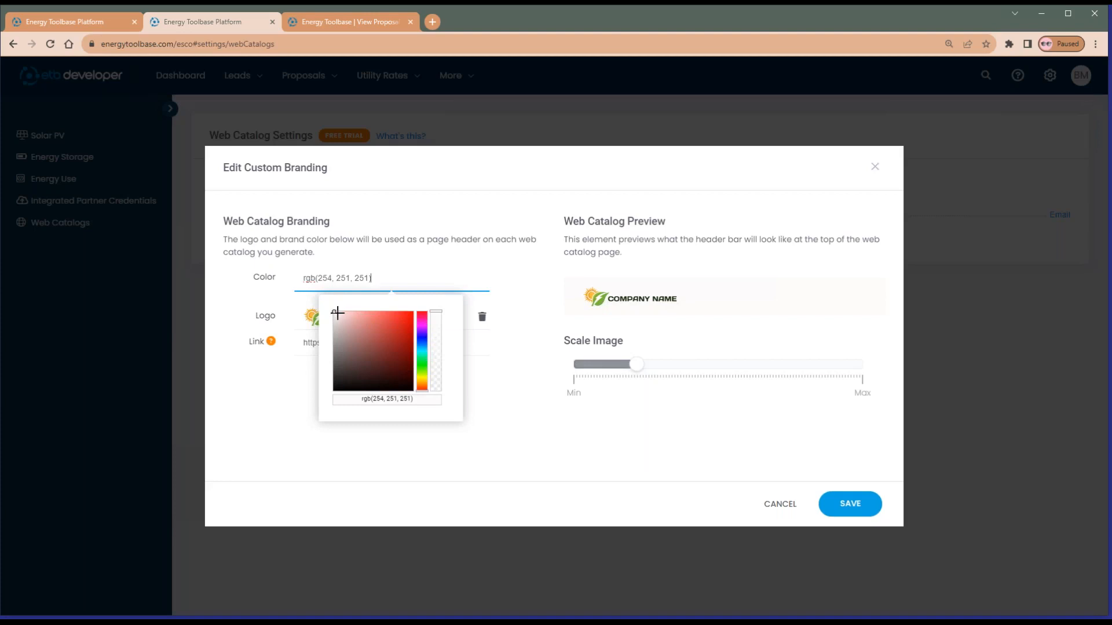
left_click(404, 254)
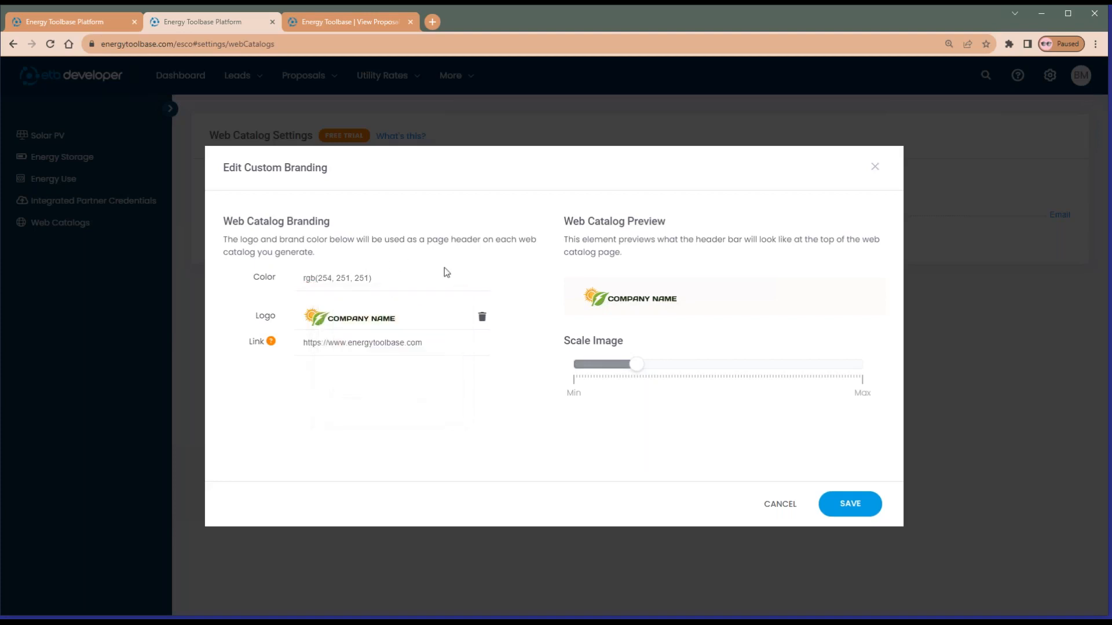
mouse_move(637, 364)
left_mouse_down()
mouse_move(668, 365)
mouse_move(635, 369)
mouse_move(647, 370)
left_mouse_up()
left_click_drag(444, 343, 288, 350)
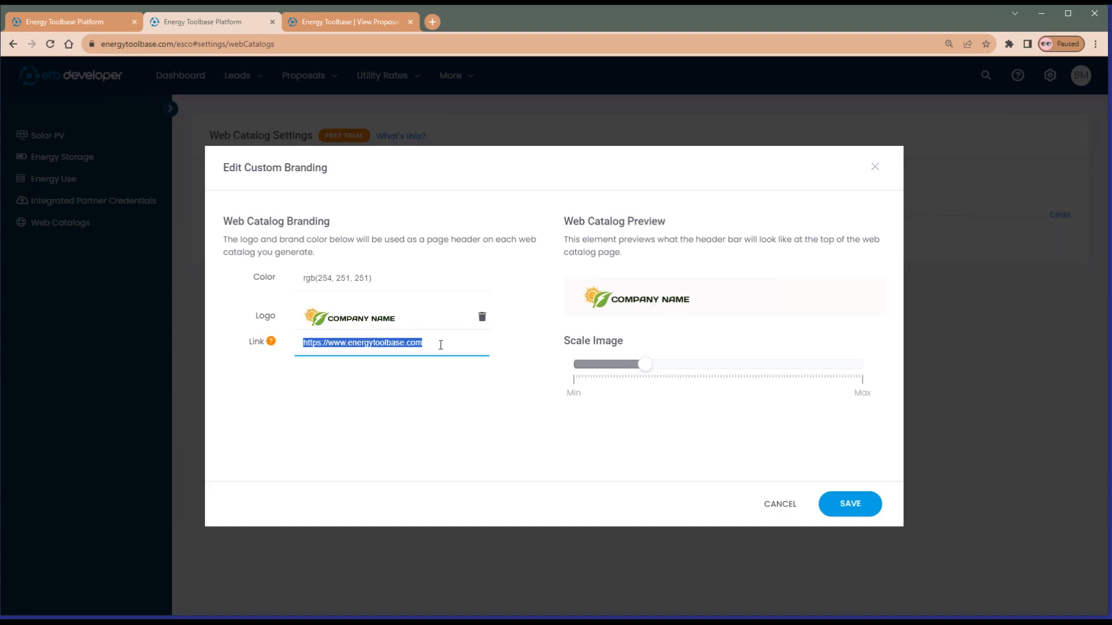
left_click(789, 509)
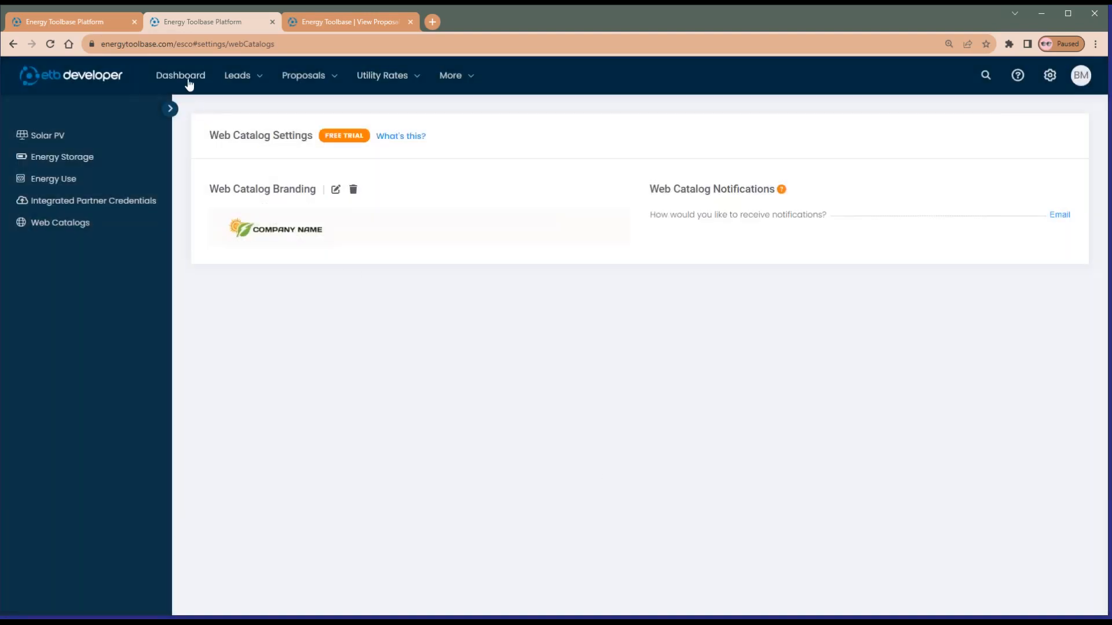
left_click(184, 78)
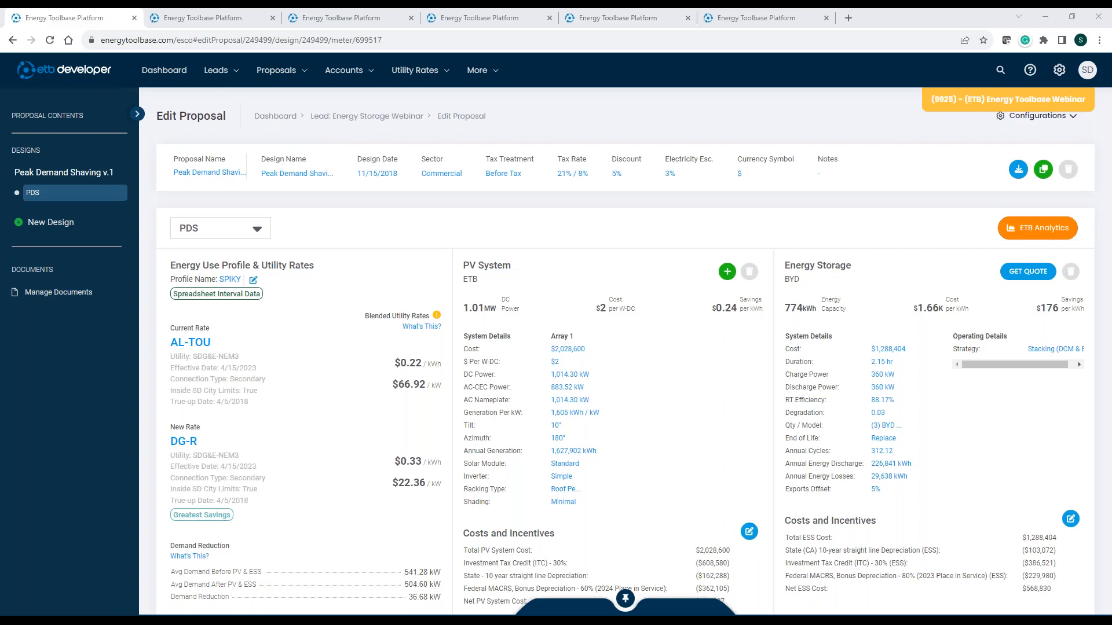
View the ESS simulation choices, comparing User Defined EMS Controls with Energy Toolbase Acumen EMS Controls
left_click(238, 22)
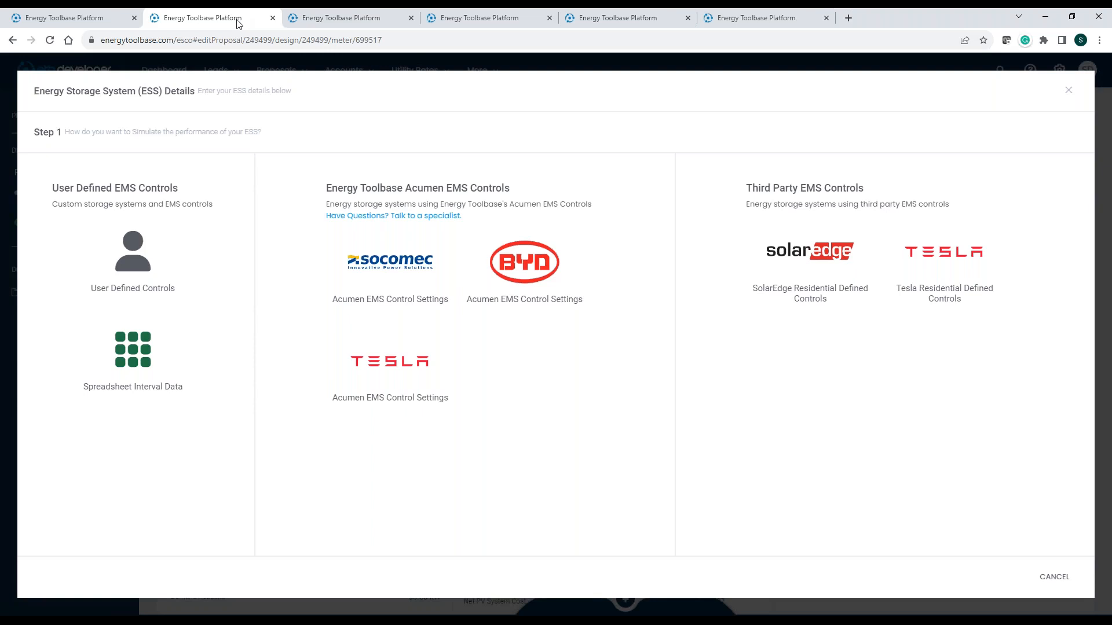
left_click_drag(51, 188, 219, 206)
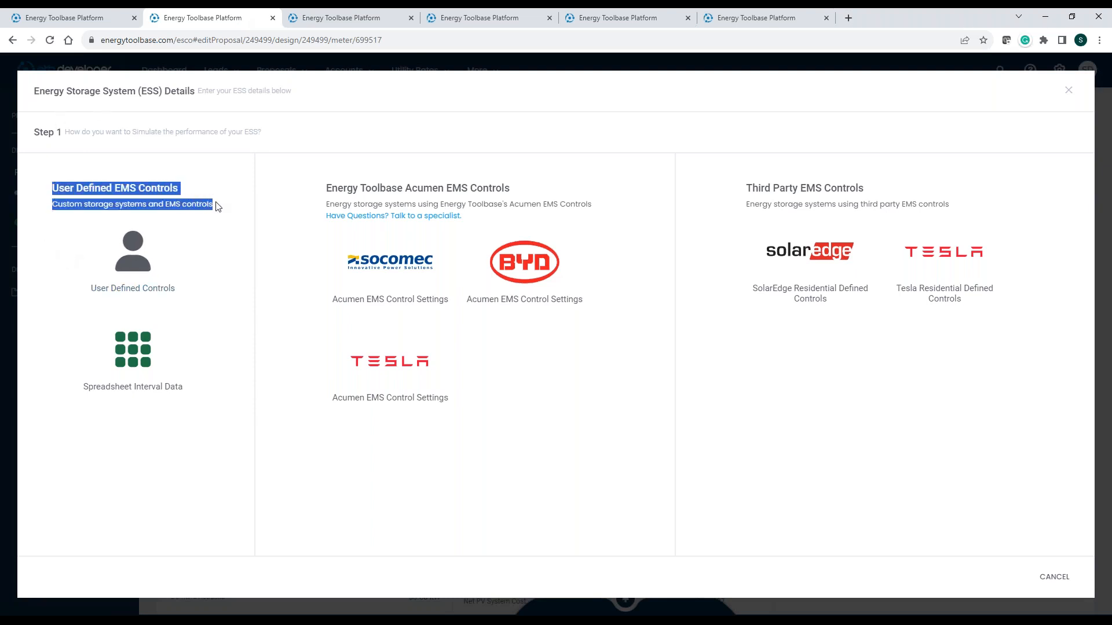
left_click(161, 189)
left_click_drag(325, 188, 529, 193)
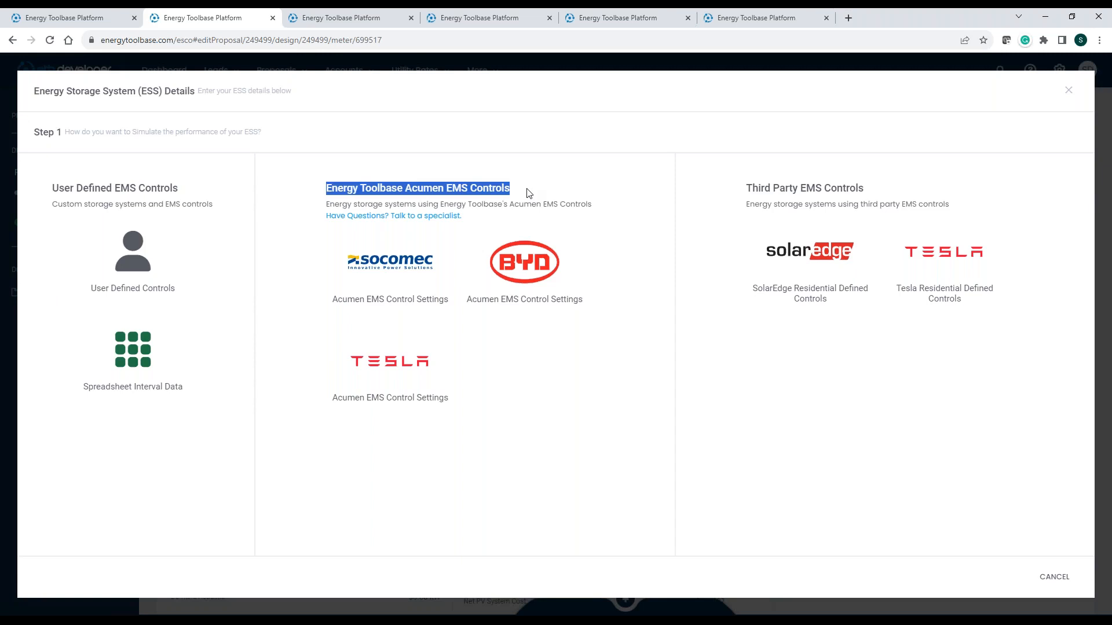
Examine the BYD system configuration's ESS model options, grid export setting and PV-only charging setting
left_click(343, 22)
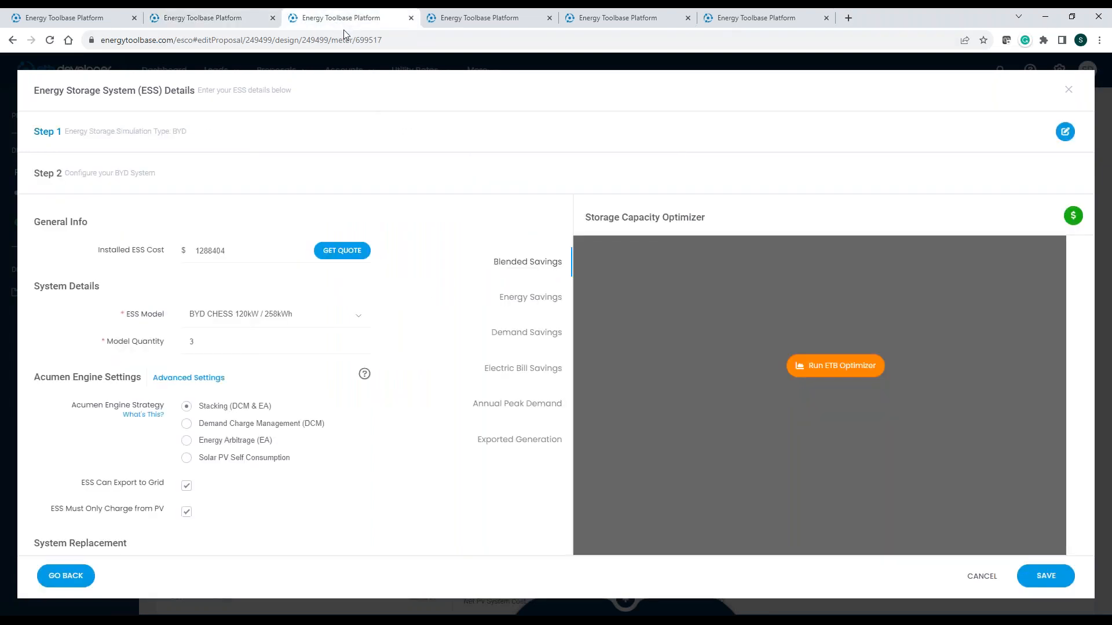
left_click(281, 318)
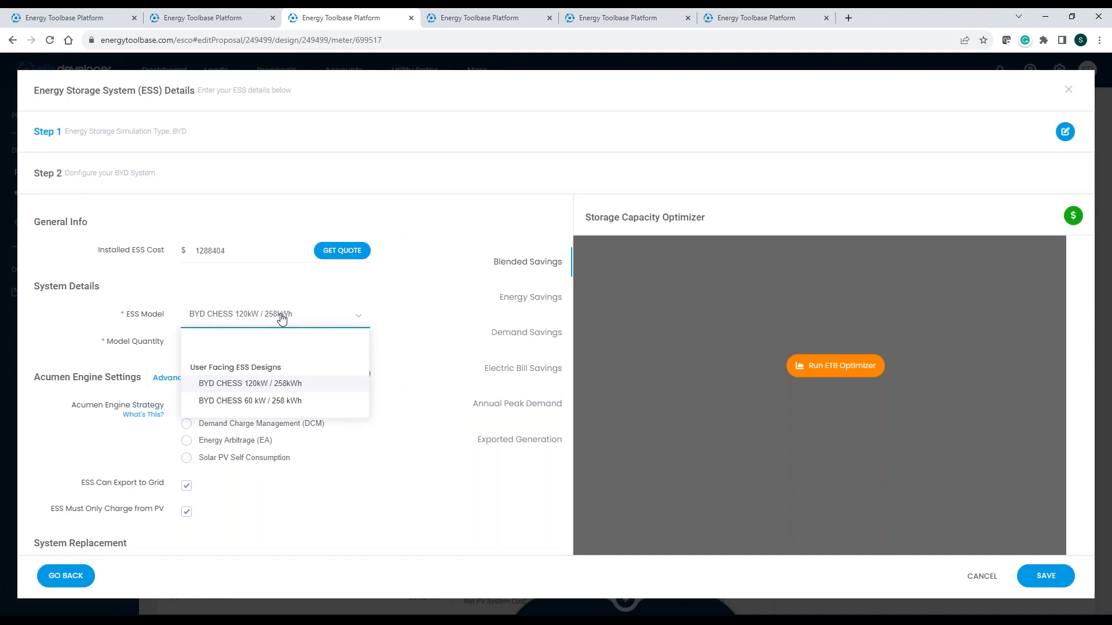
left_click(282, 319)
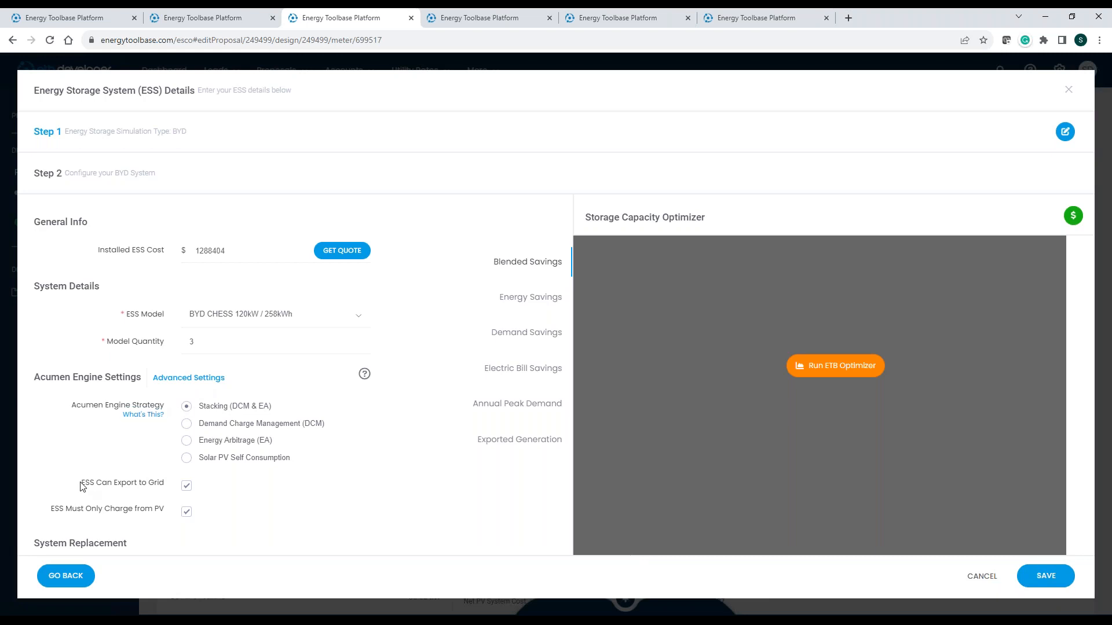
left_click_drag(82, 485, 165, 487)
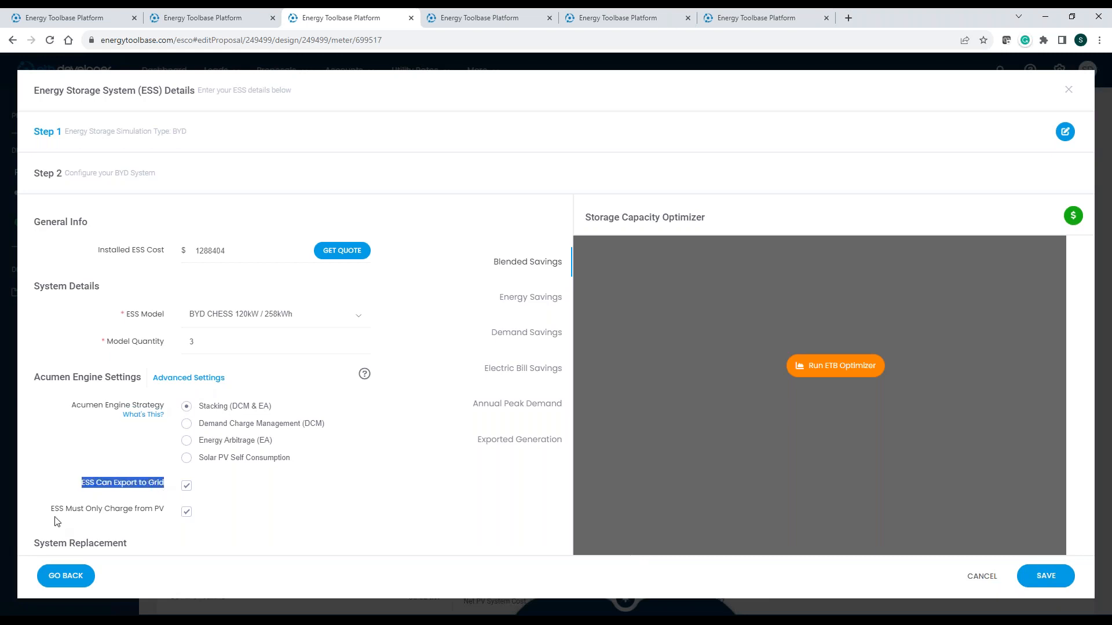
left_click_drag(53, 508, 170, 516)
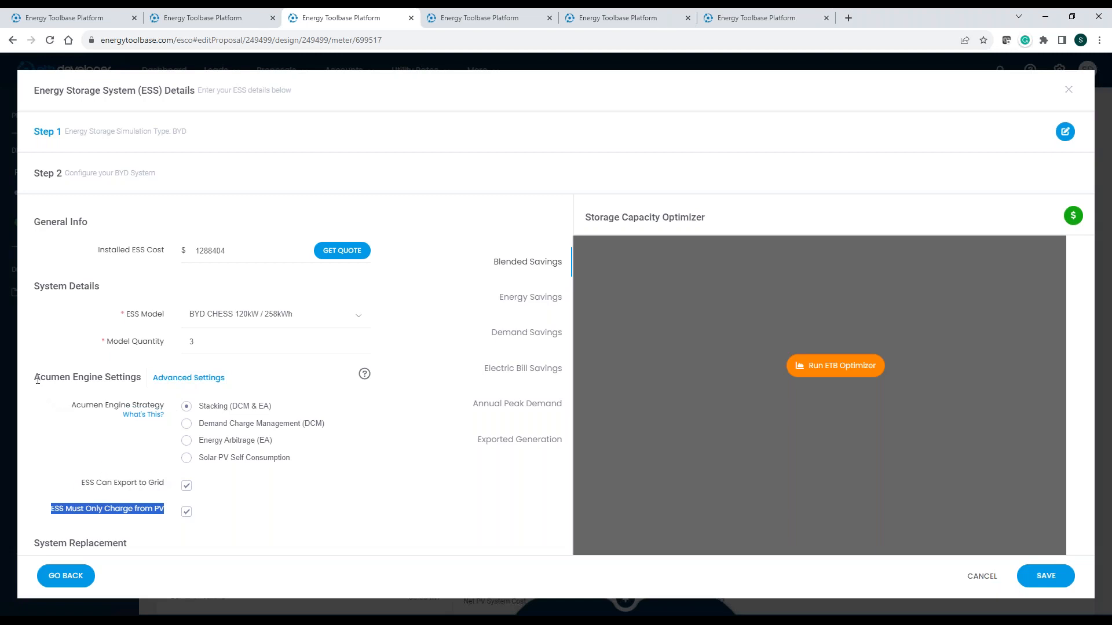
View the Acumen engine's Advanced Simulation Settings for interval planning and parallel processing, and close them without changes
left_click(204, 383)
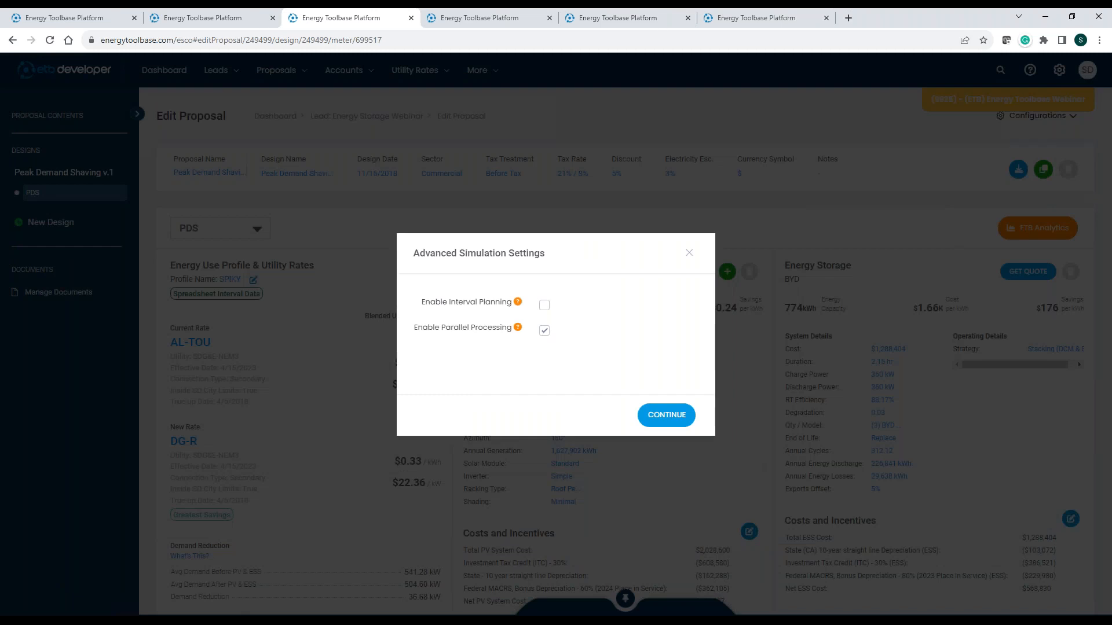
left_click(545, 329)
left_click(545, 329)
left_click(687, 254)
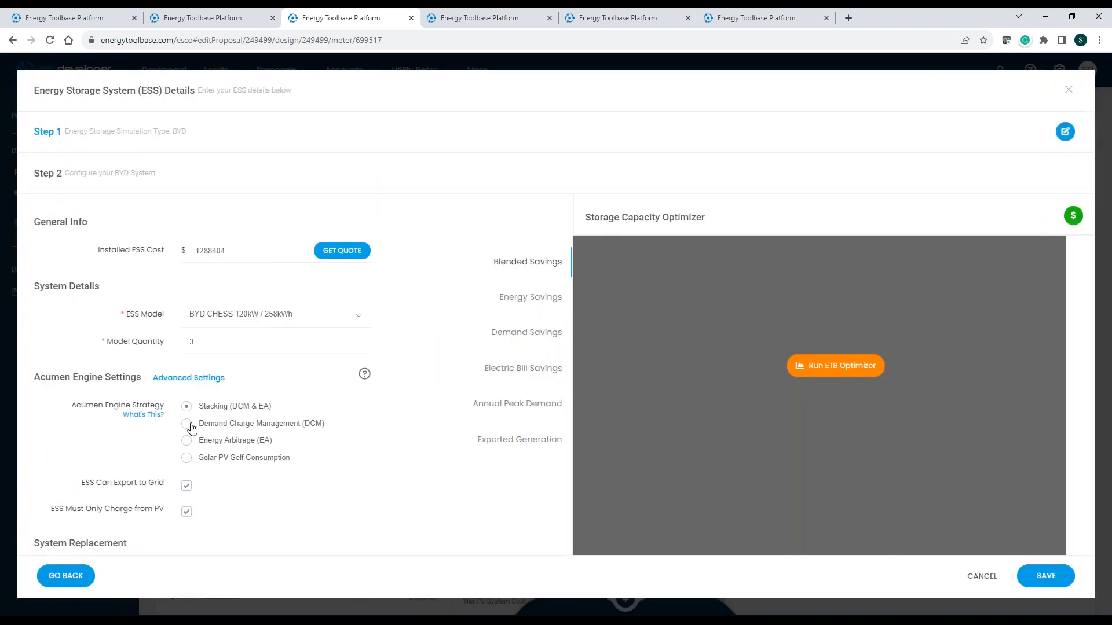
Examine the Acumen engine settings, end-of-life treatment and the Storage Capacity Optimizer's electric bill savings at different system ratings
left_click(468, 23)
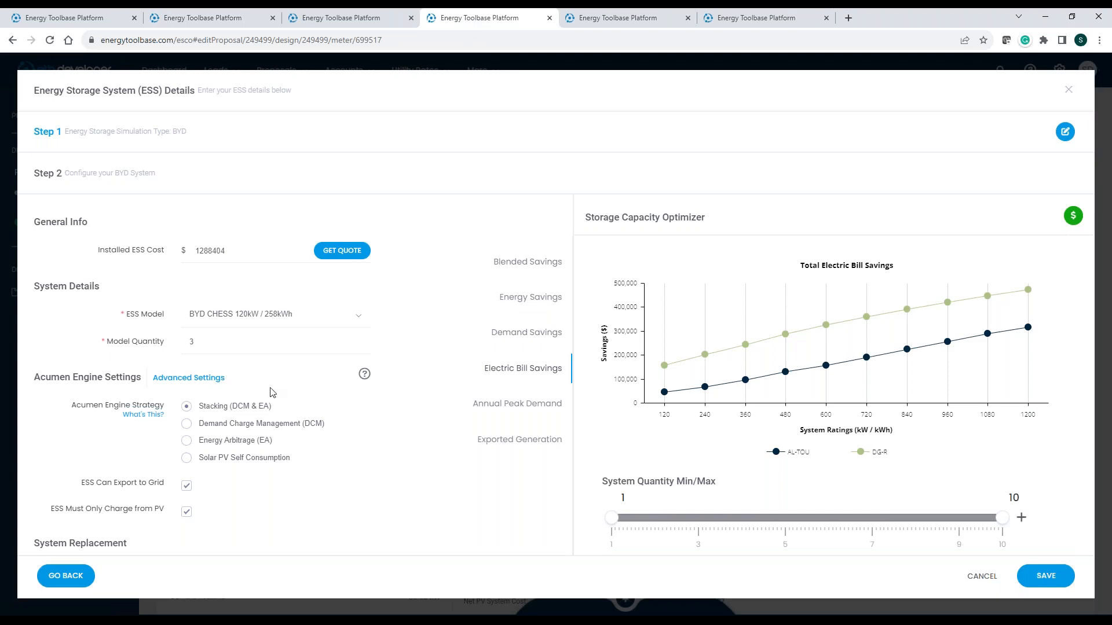
scroll(271, 393, "down", 2)
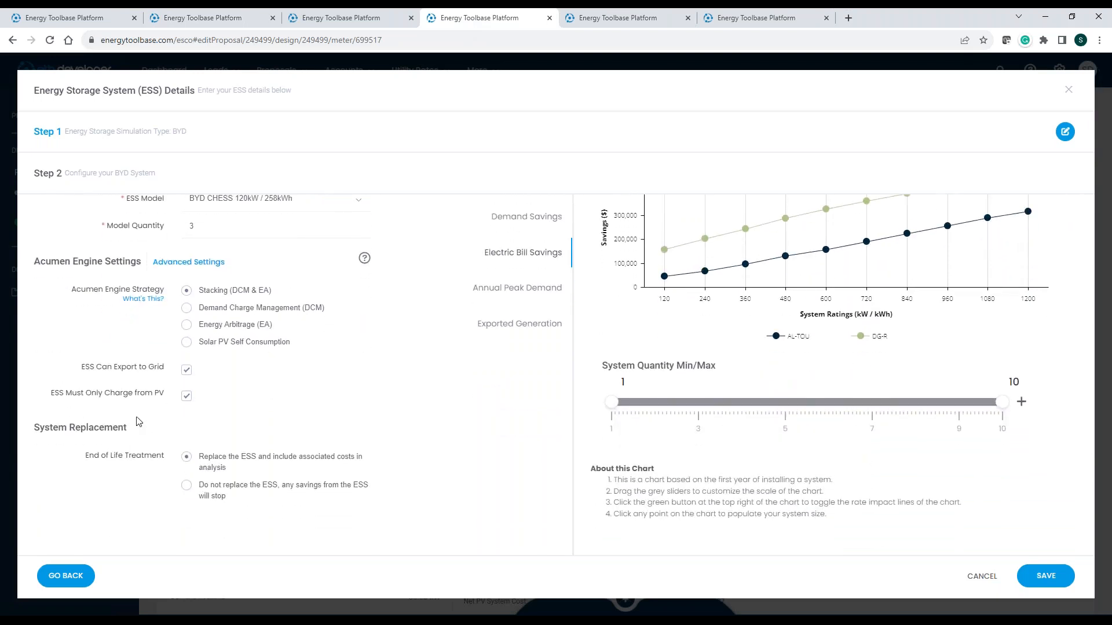
scroll(491, 413, "up", 1)
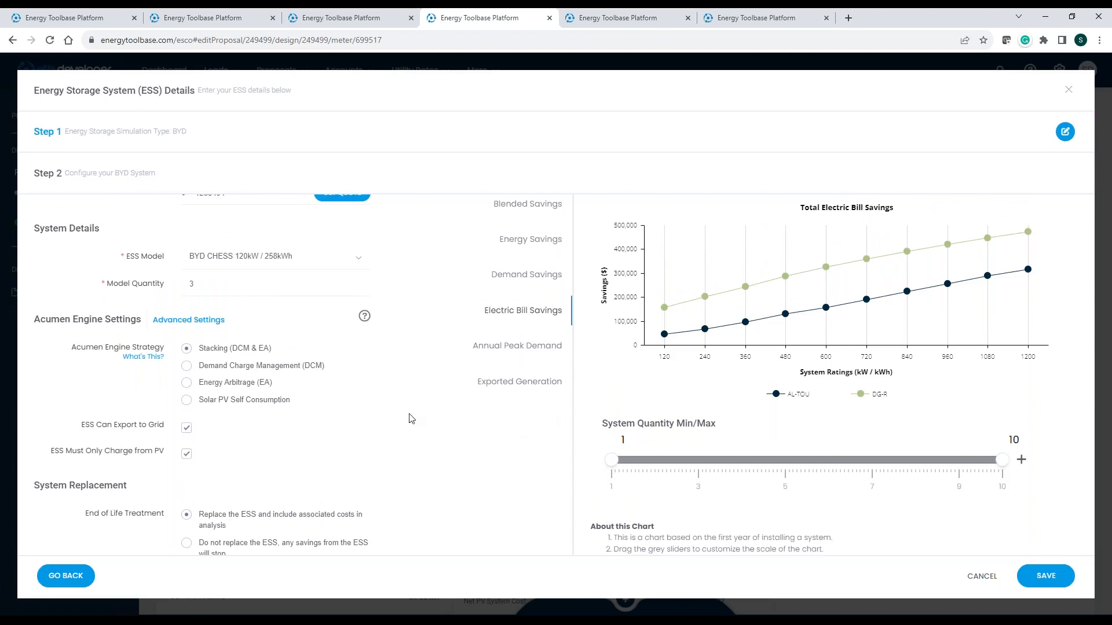
scroll(375, 422, "up", 1)
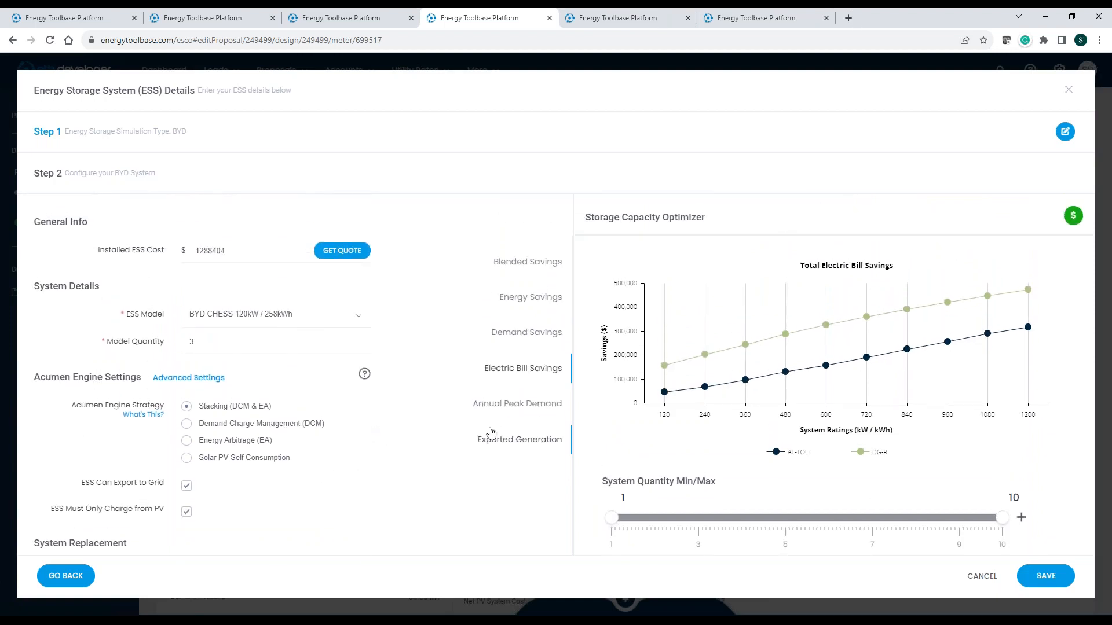
mouse_move(683, 387)
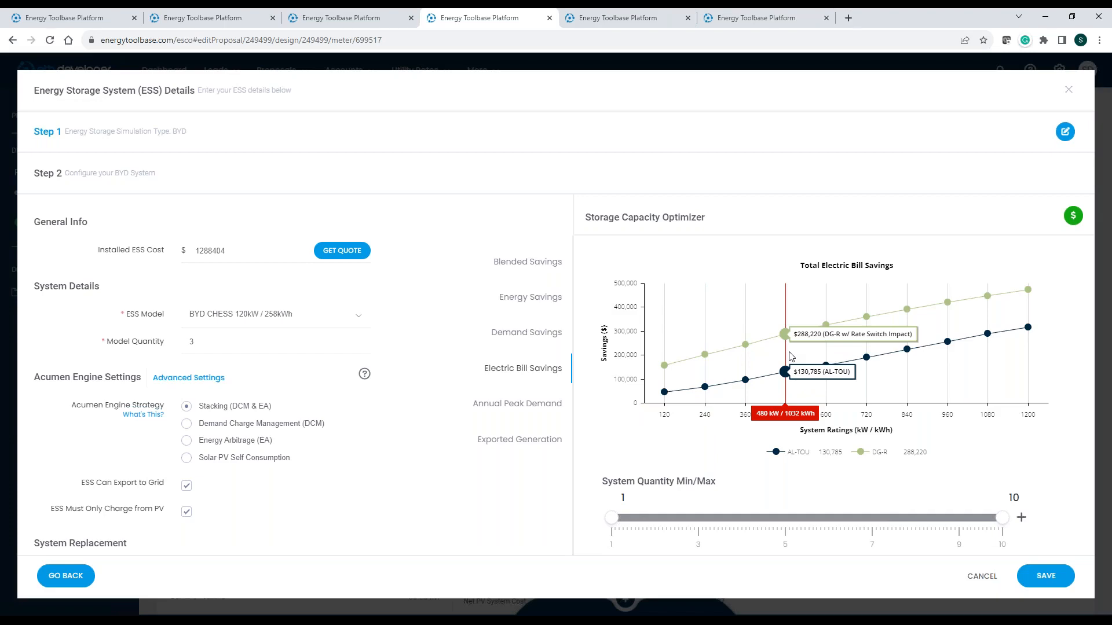
View the load profiles in ETB Analytics and zoom the chart to about September 21 to 25
left_click(649, 16)
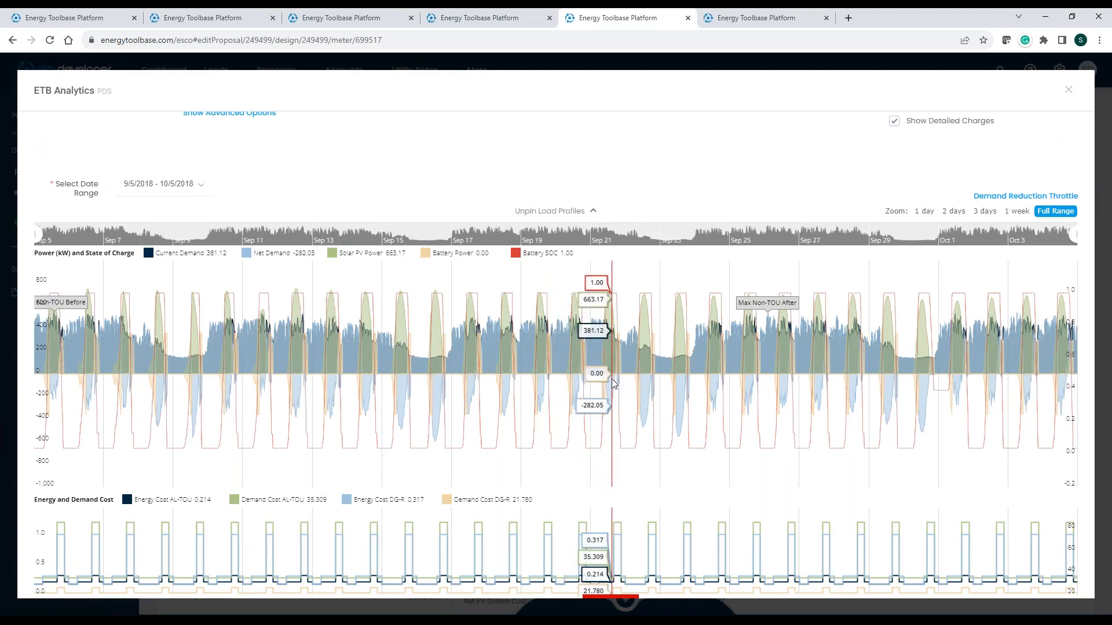
left_click_drag(612, 383, 739, 401)
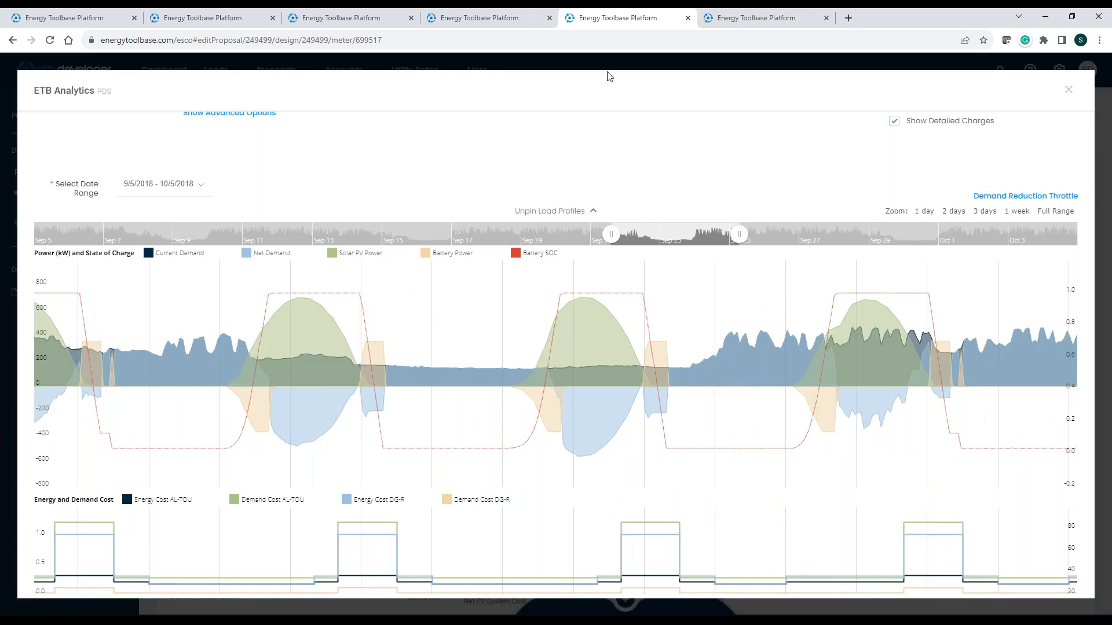
View the Peak Demand Shaving proposal and highlight the BYD energy storage's savings per kWh
left_click(744, 14)
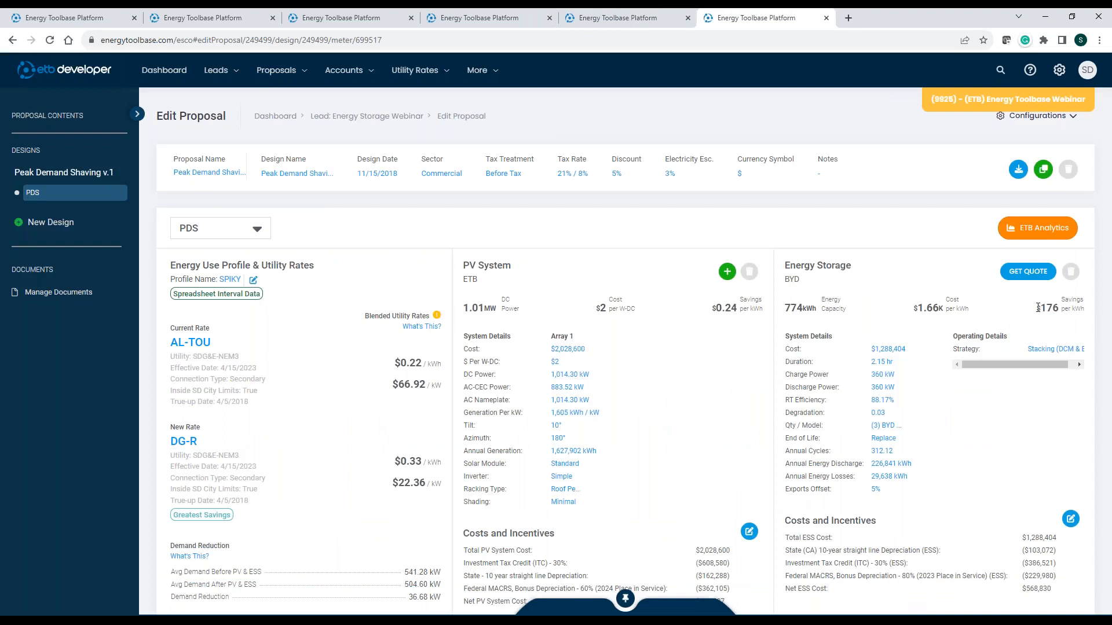
left_click_drag(1036, 307, 1103, 313)
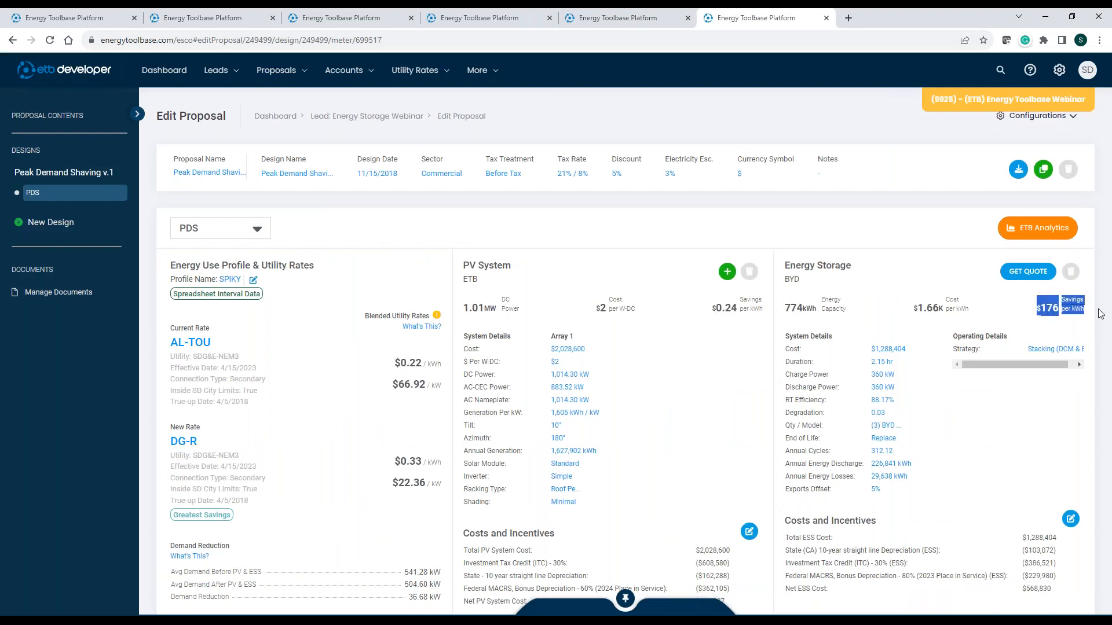
left_click(1044, 313)
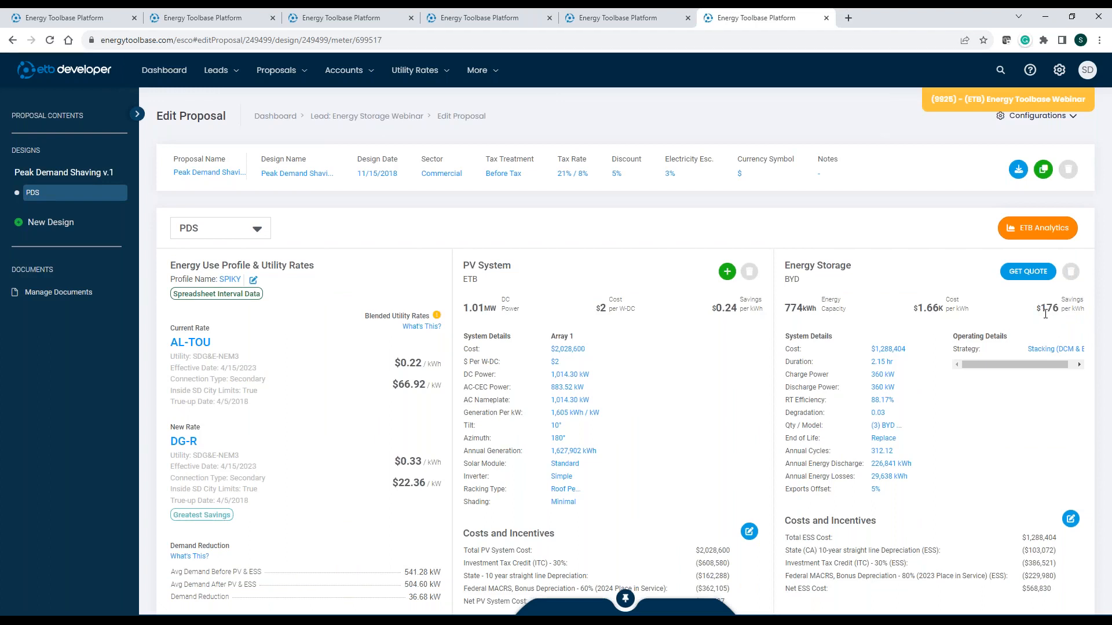
Revisit the BYD ESS details with the Acumen strategy options, return to the proposal and highlight the storage savings per kWh again
left_click(70, 15)
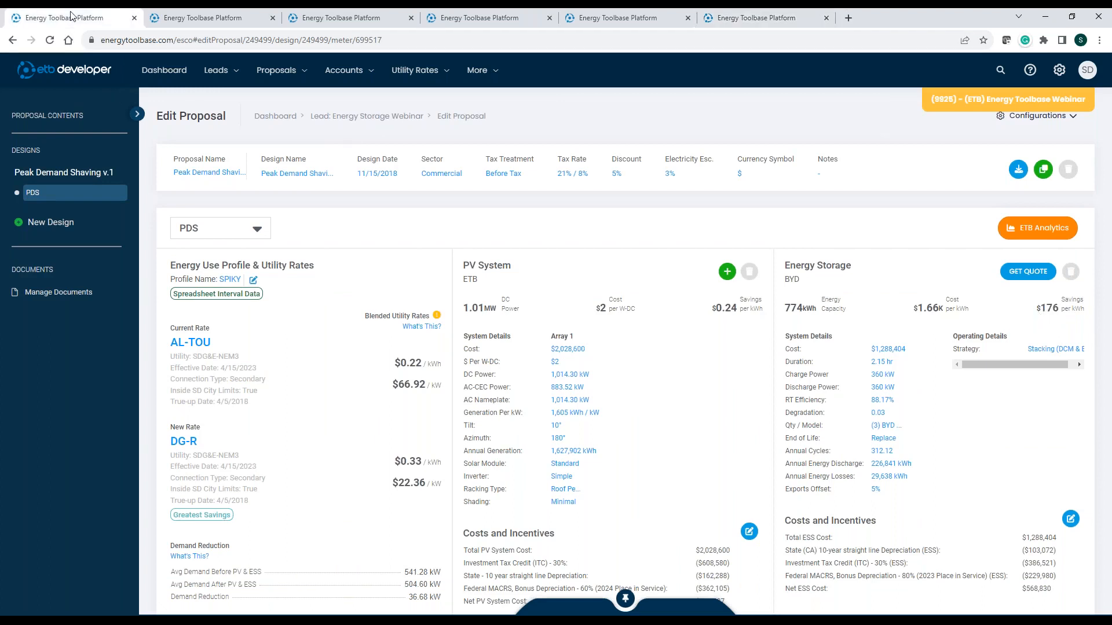
left_click(184, 18)
left_click(365, 17)
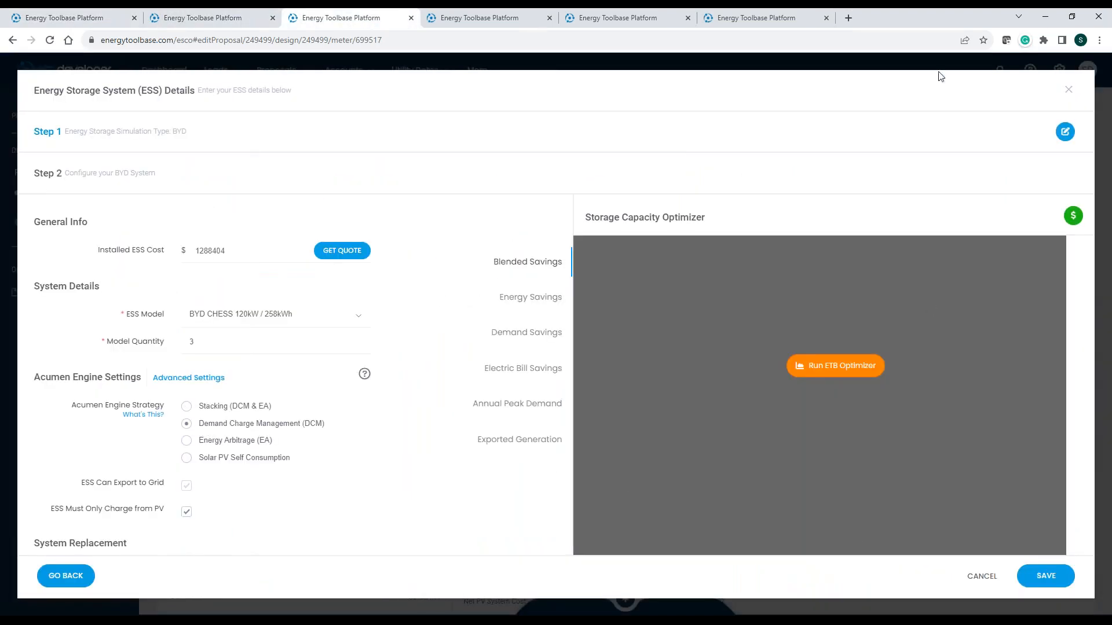
left_click(793, 17)
left_click_drag(1033, 312, 1083, 308)
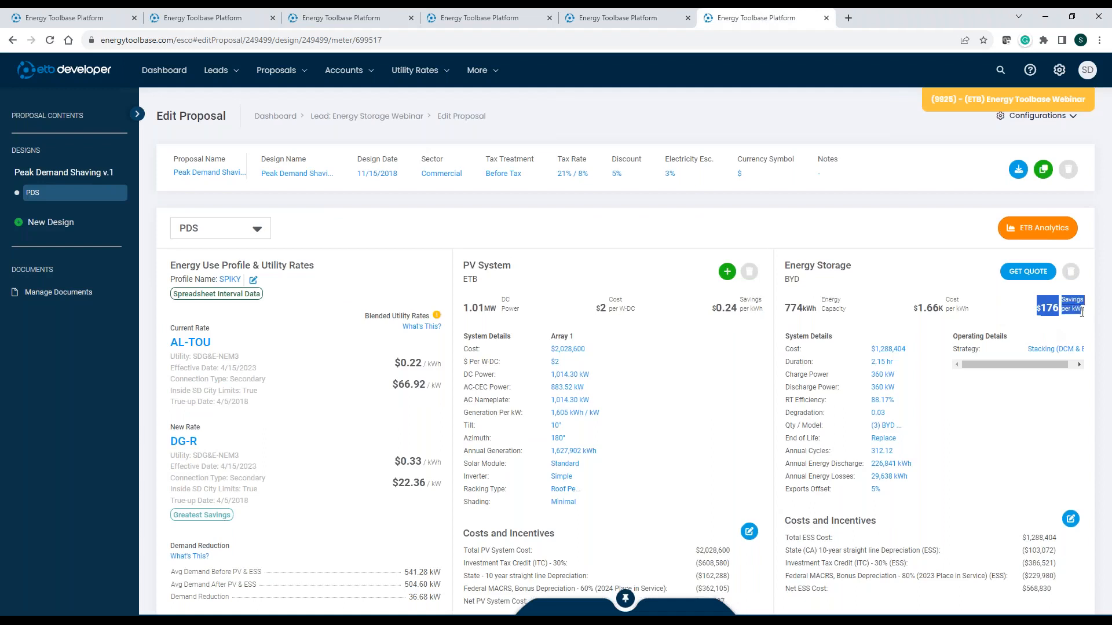